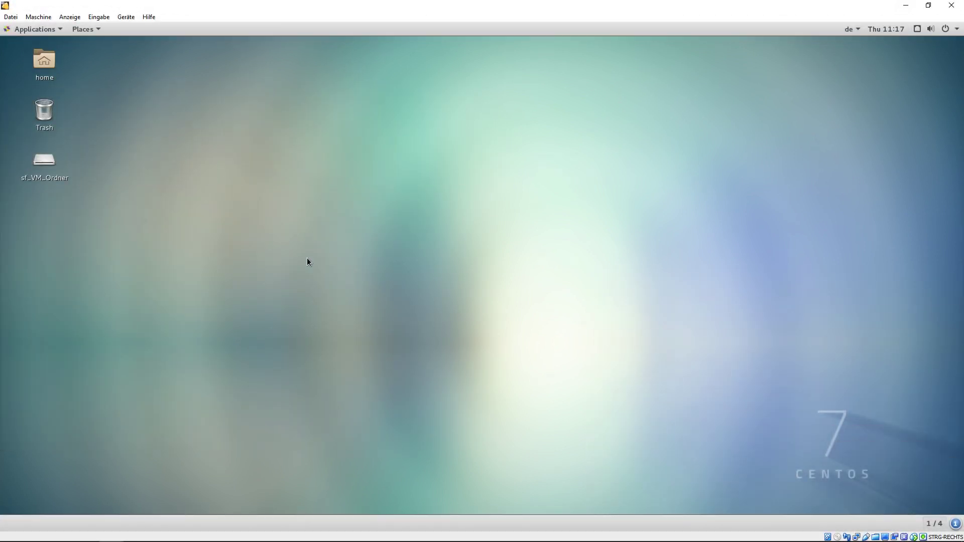
# - Open the Home folder from the desktop and switch Files to the detailed list view
pyautogui.doubleClick(50, 62)
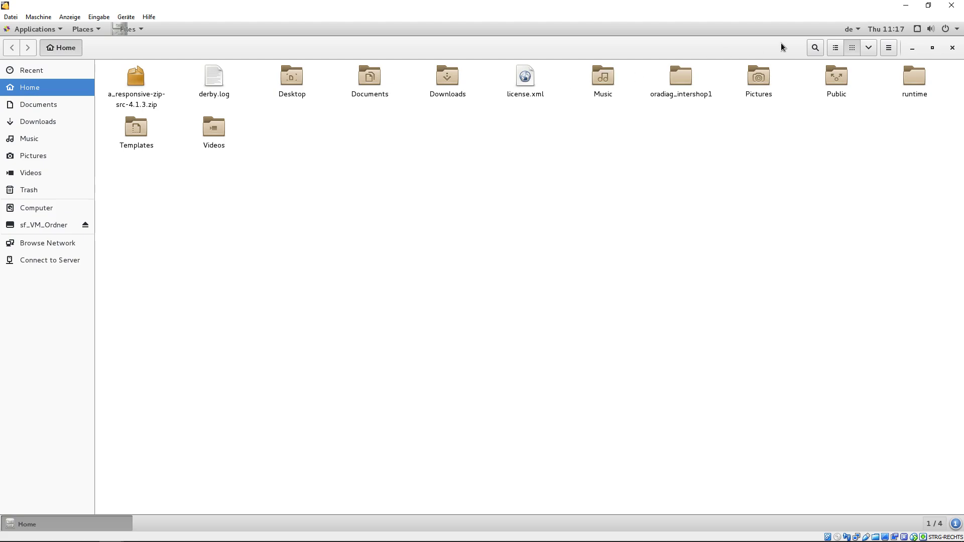
pyautogui.click(835, 48)
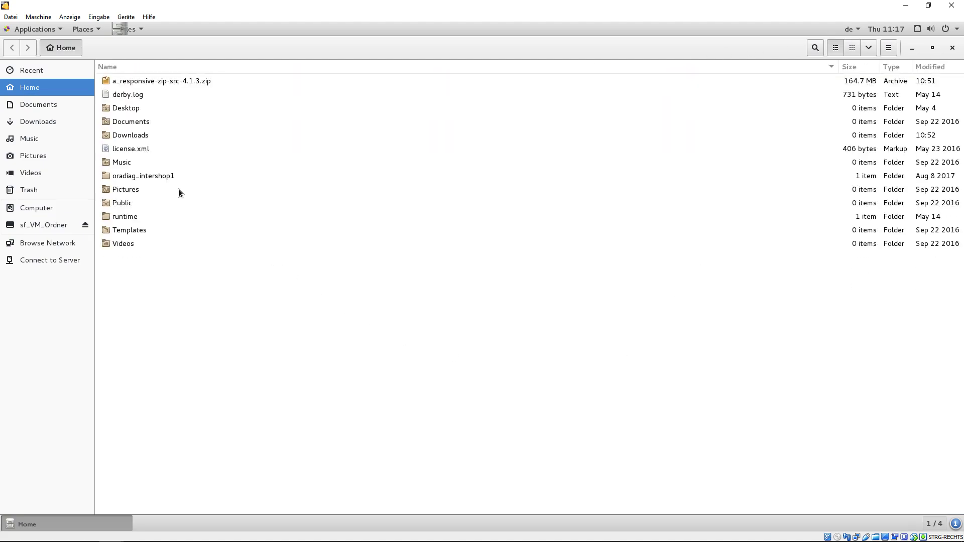
# - Launch Firefox and search the Intershop Knowledge Base for CI
pyautogui.click(31, 28)
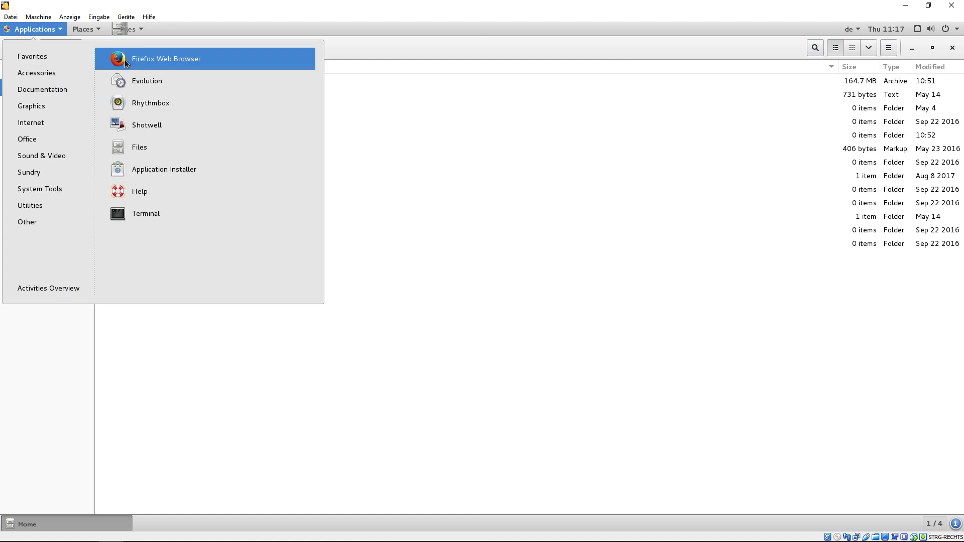
pyautogui.click(140, 58)
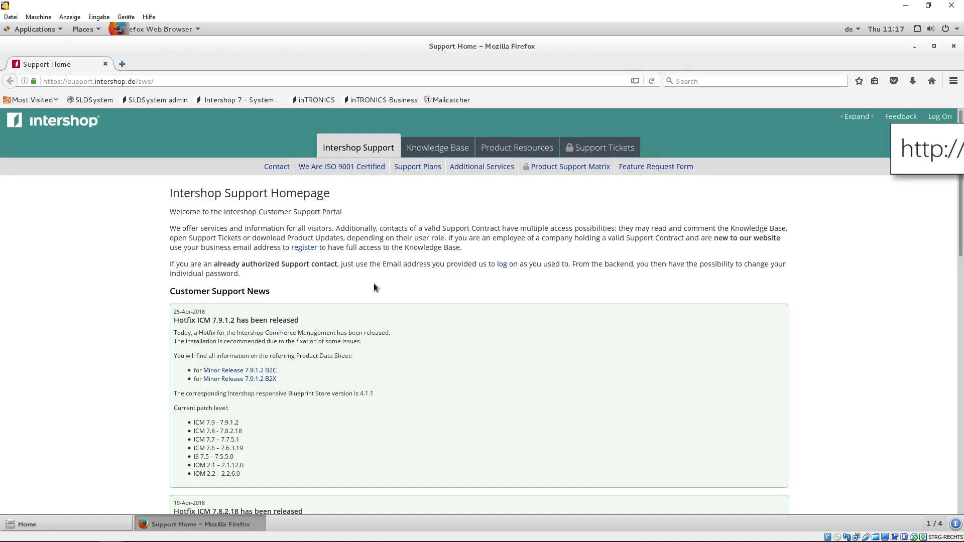
pyautogui.click(437, 147)
pyautogui.click(312, 219)
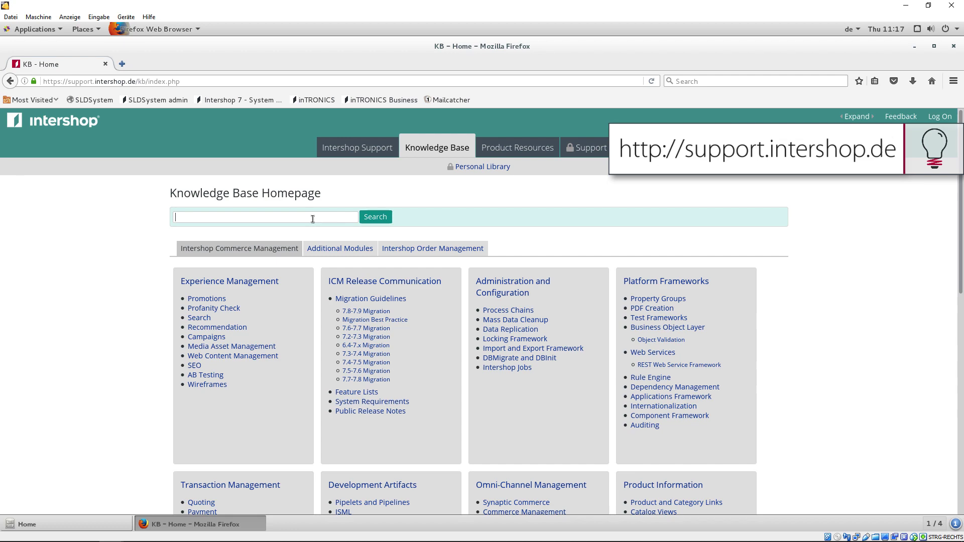
pyautogui.click(372, 217)
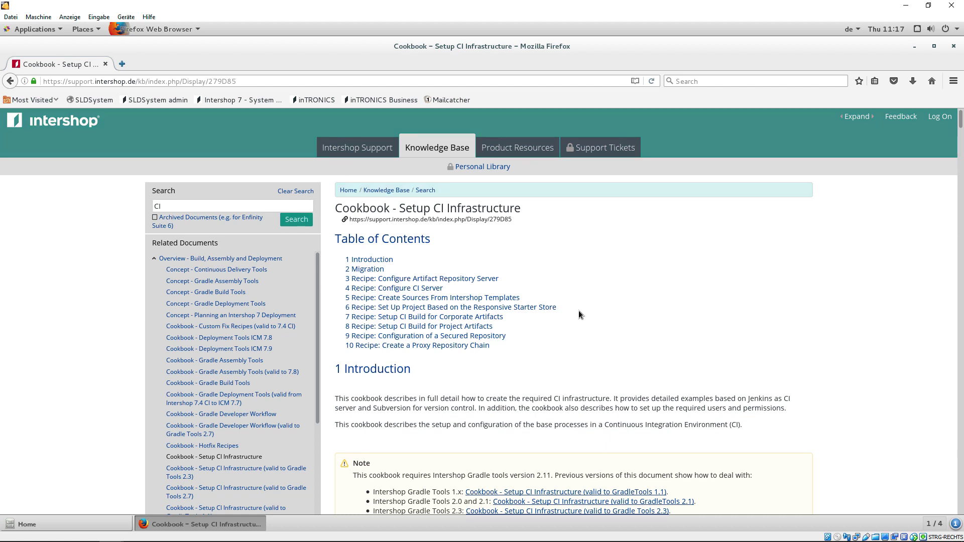
# - In the Setup CI Infrastructure cookbook, select the Linux wget download command, then minimize Firefox
pyautogui.click(515, 299)
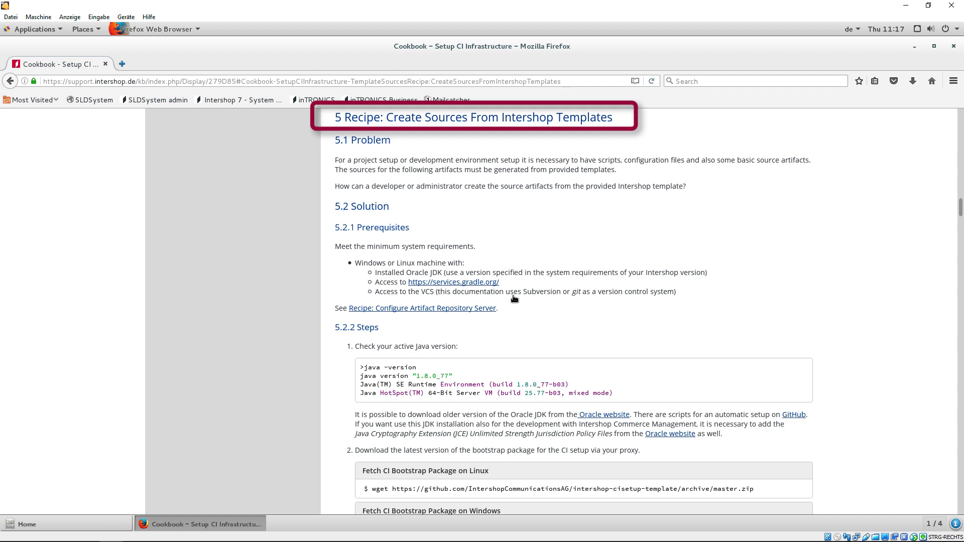
pyautogui.scroll(-6, 514, 299)
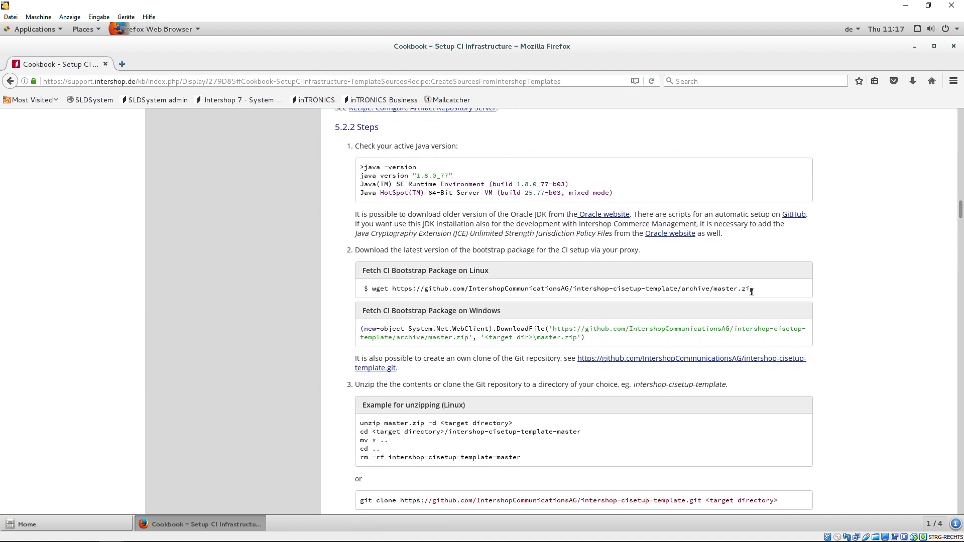
pyautogui.moveTo(752, 291); pyautogui.dragTo(390, 294)
pyautogui.hotkey('ctrl', 'c')
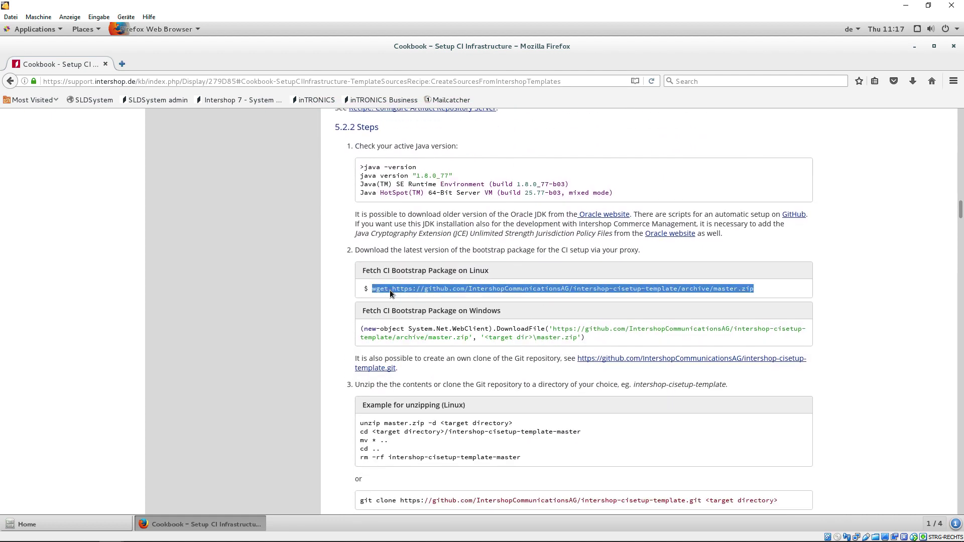
pyautogui.click(914, 46)
# - Open a terminal in the Home folder and run the pasted wget command to download master.zip
pyautogui.rightClick(335, 333)
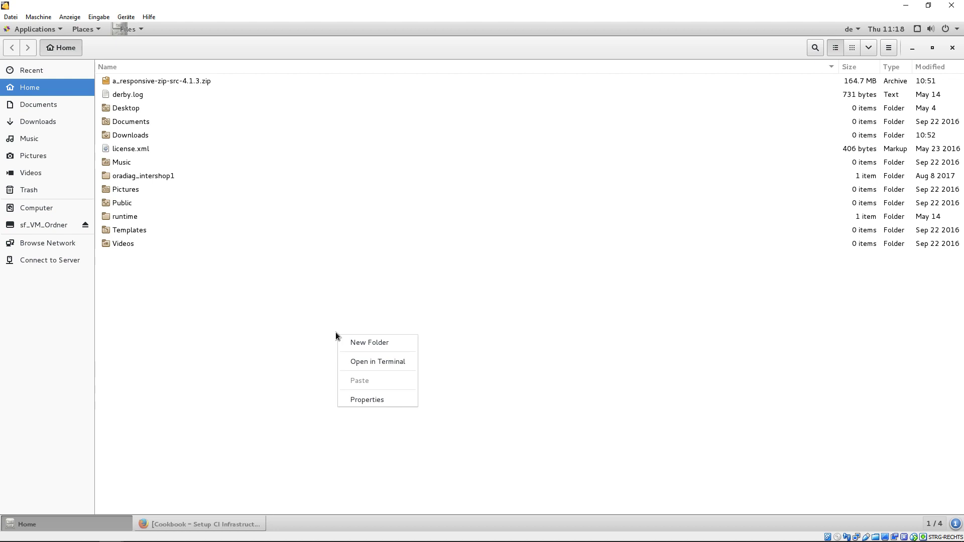
pyautogui.click(378, 362)
pyautogui.rightClick(166, 101)
pyautogui.click(187, 144)
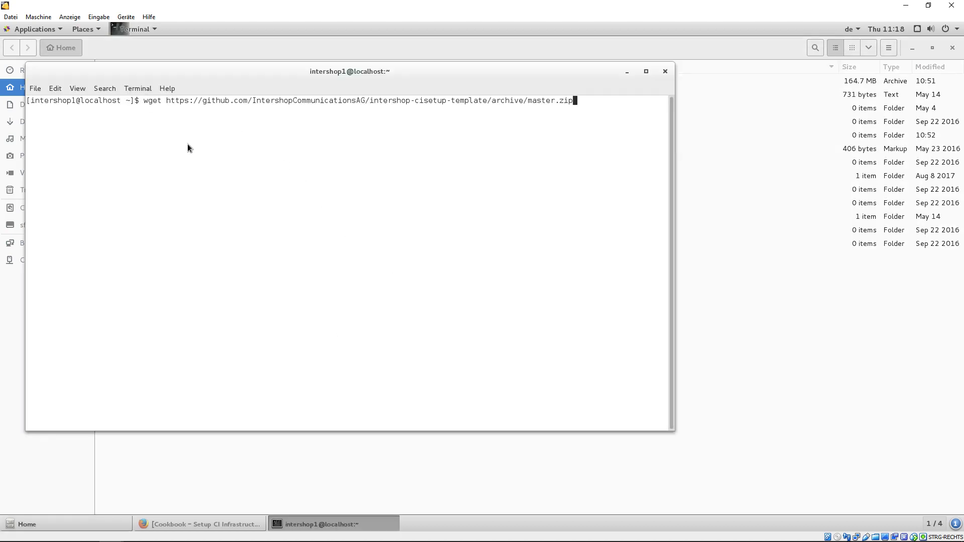
pyautogui.press('Return')
# - Run unzip master.zip, exit the terminal, and open the intershop-cisetup-template-master folder
pyautogui.write('unzi')
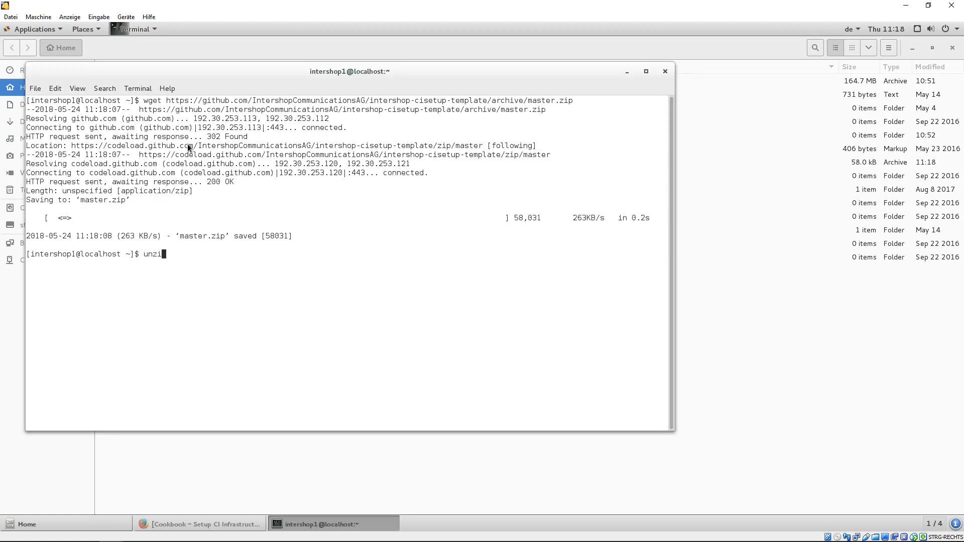
pyautogui.write('p master.zip')
pyautogui.press('Return')
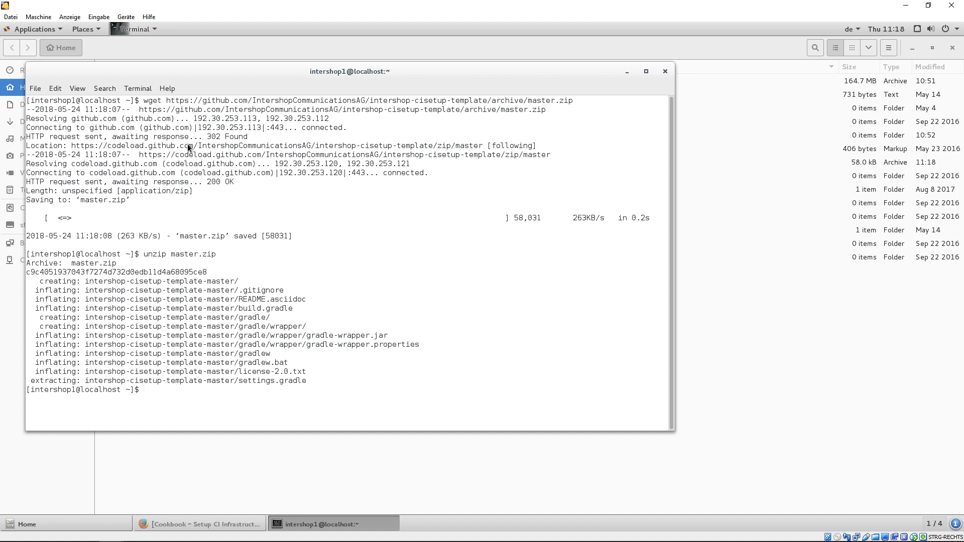
pyautogui.write('exit')
pyautogui.press('Return')
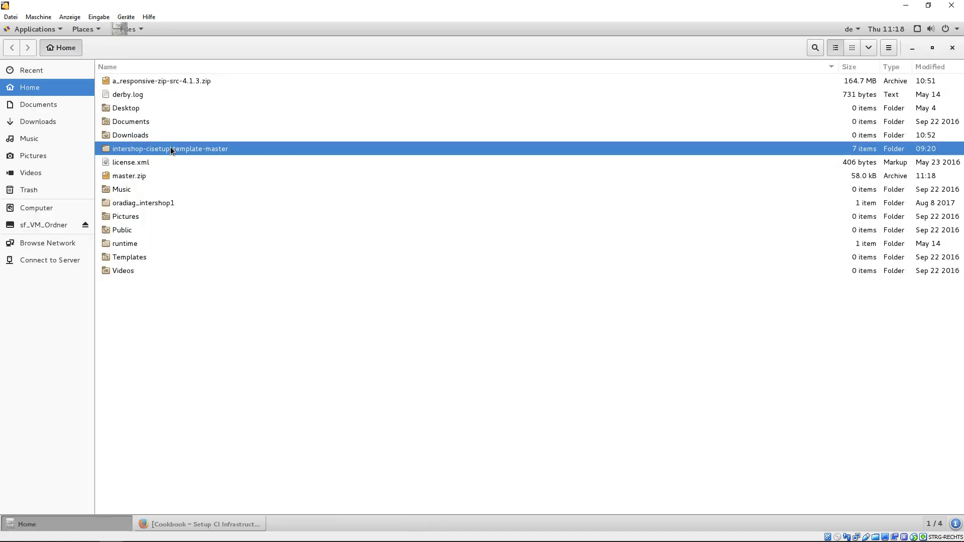
pyautogui.doubleClick(170, 147)
pyautogui.doubleClick(138, 80)
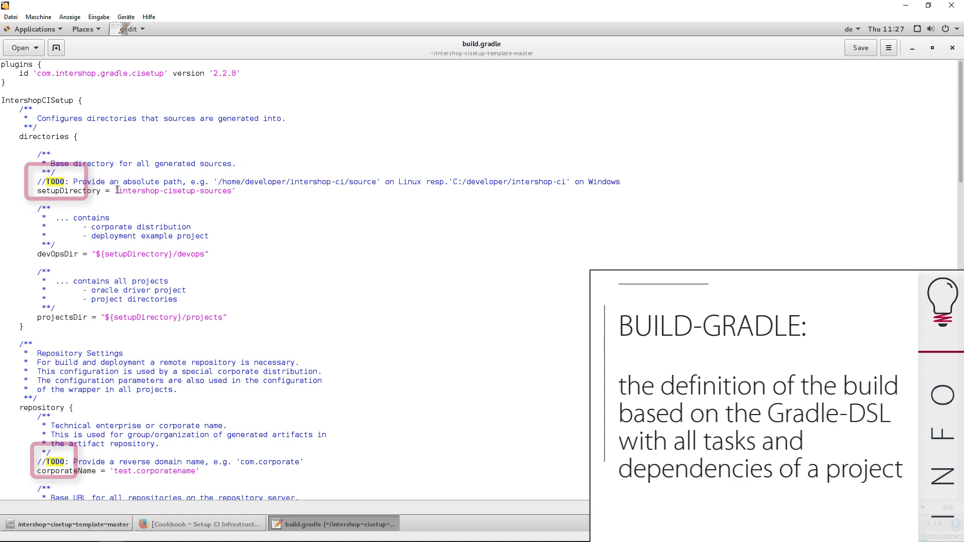
pyautogui.click(117, 190)
pyautogui.write('/home/intershop1/')
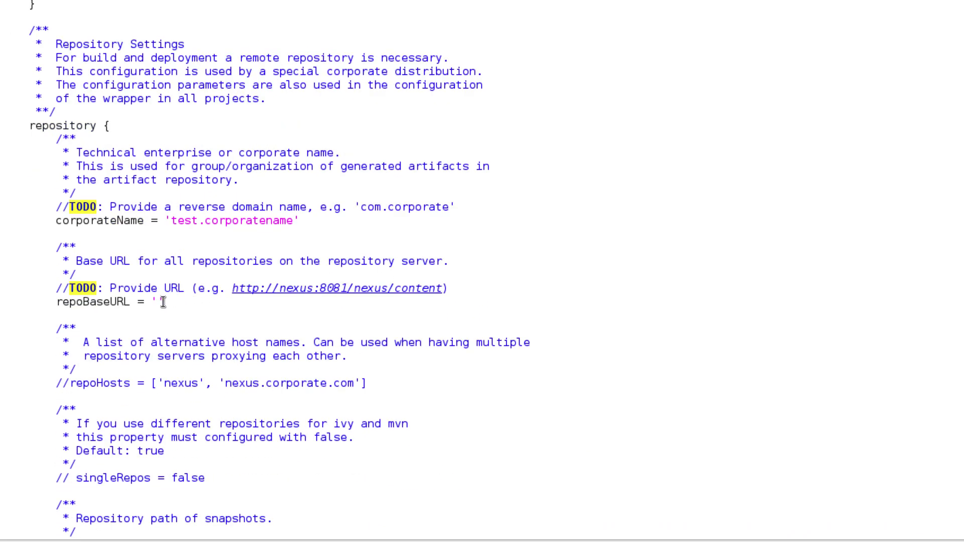
pyautogui.click(163, 301)
pyautogui.write('http://localhost:8081/nexus/con')
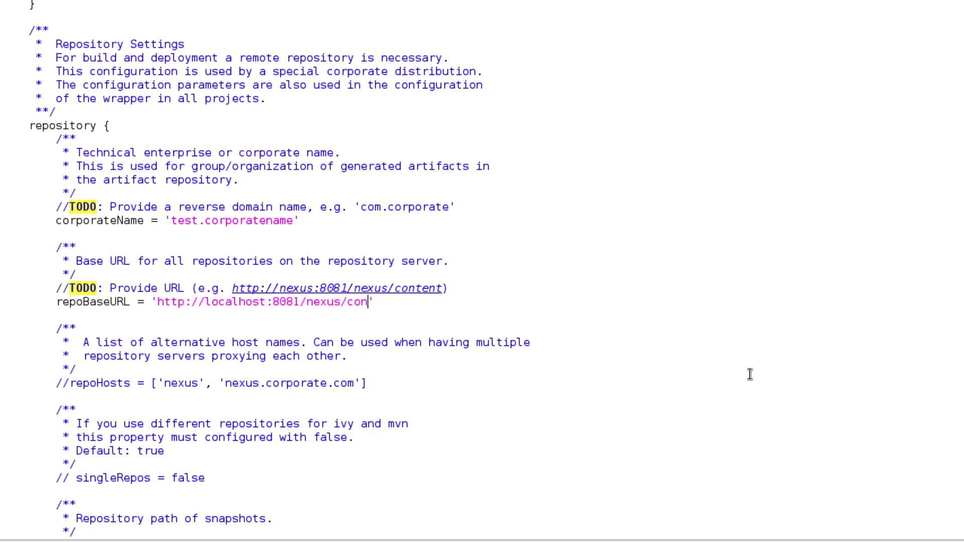
pyautogui.write('tent')
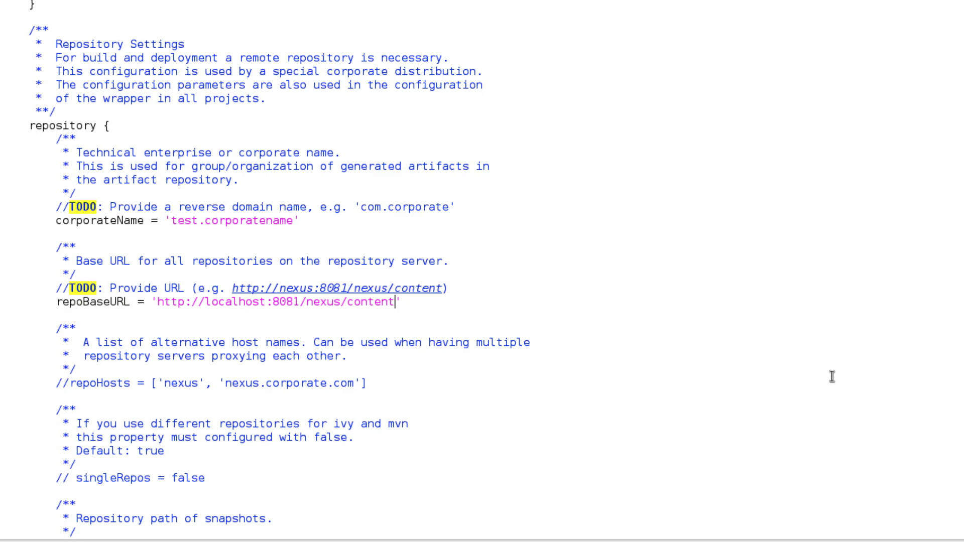
# - Replace the projectName corporateshop with a_responsive, then save and close gedit
pyautogui.scroll(-20, 832, 377)
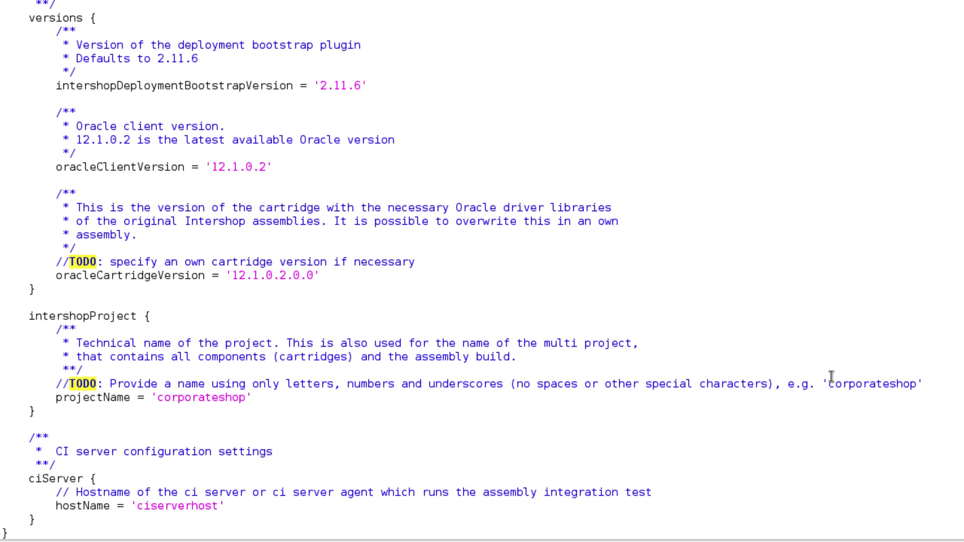
pyautogui.doubleClick(208, 396)
pyautogui.write('a_')
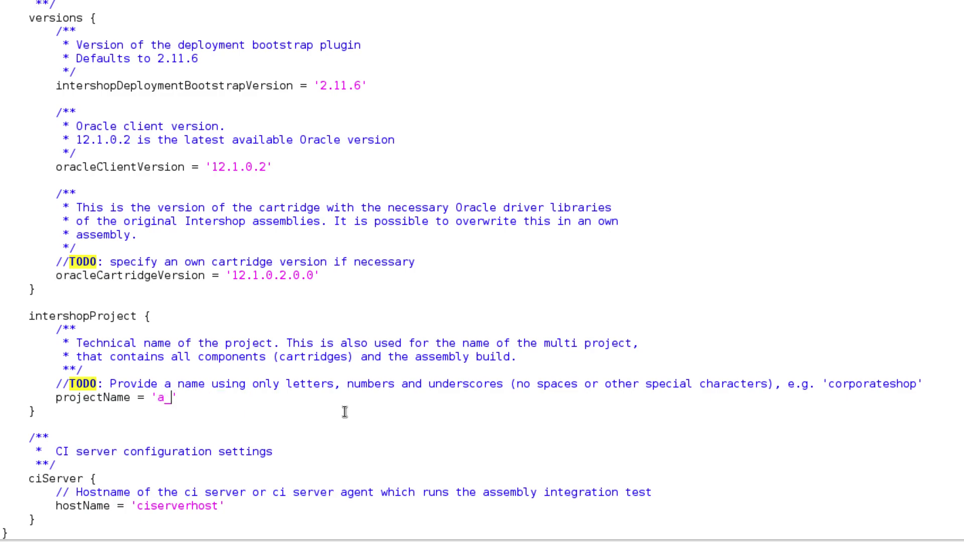
pyautogui.write('responsive')
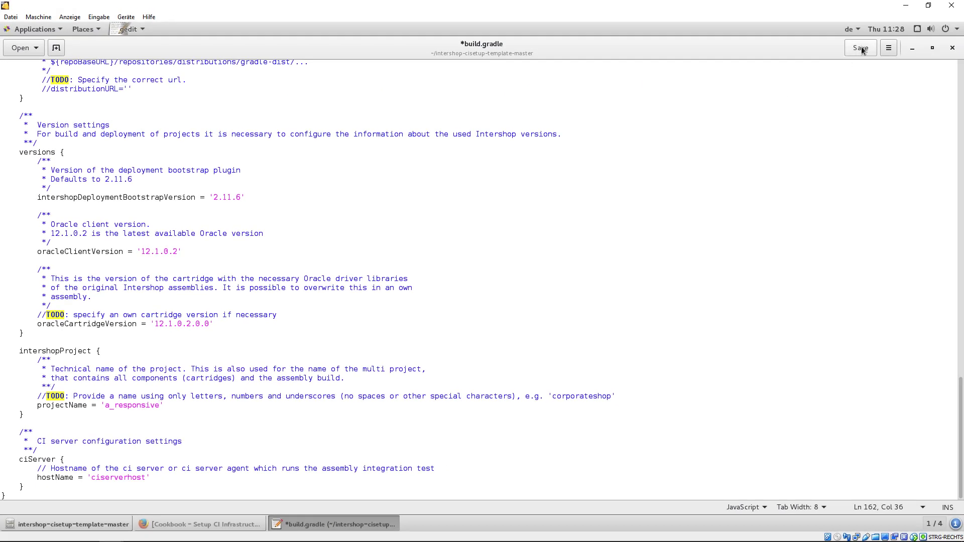
pyautogui.click(861, 48)
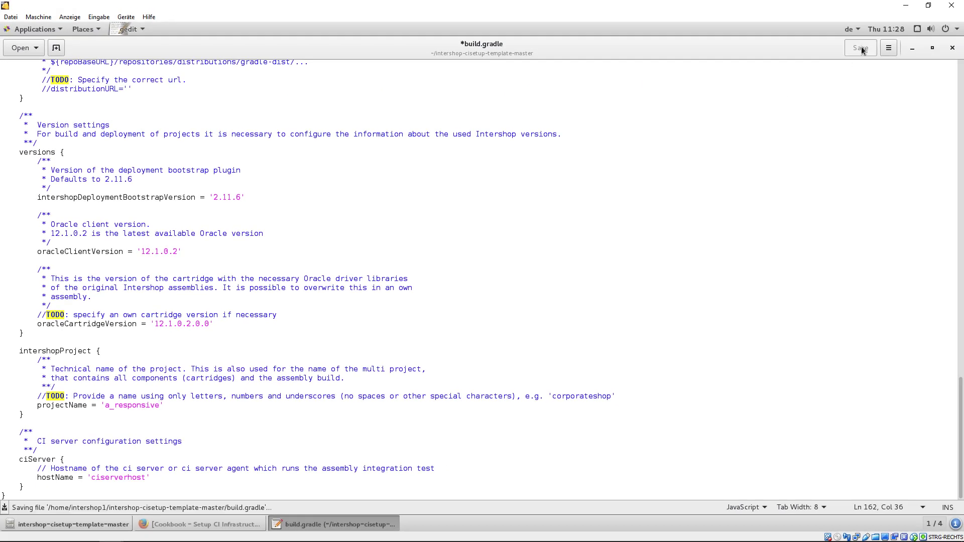
pyautogui.click(953, 48)
# - Run ./gradlew intershopCISetupAll in a terminal in the template folder, then exit once it succeeds
pyautogui.rightClick(446, 320)
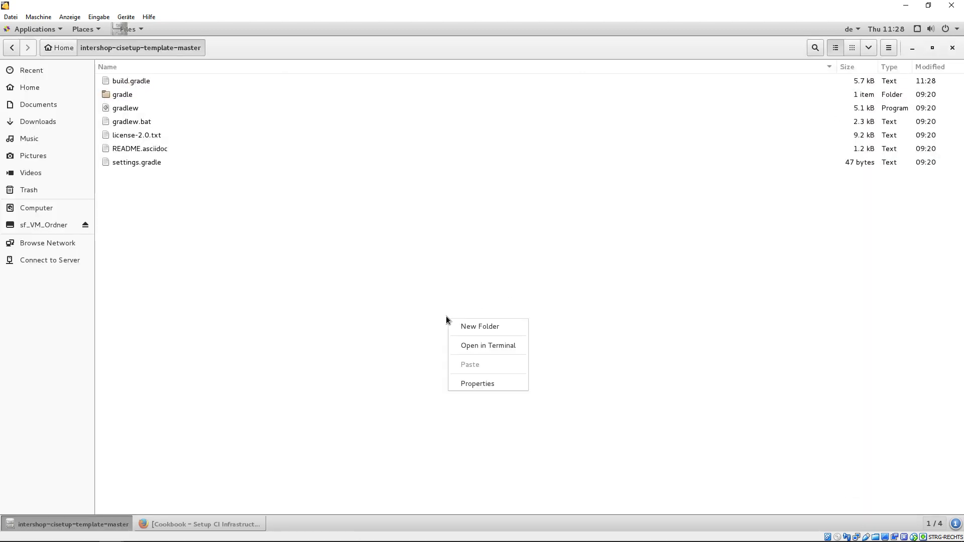
pyautogui.click(468, 346)
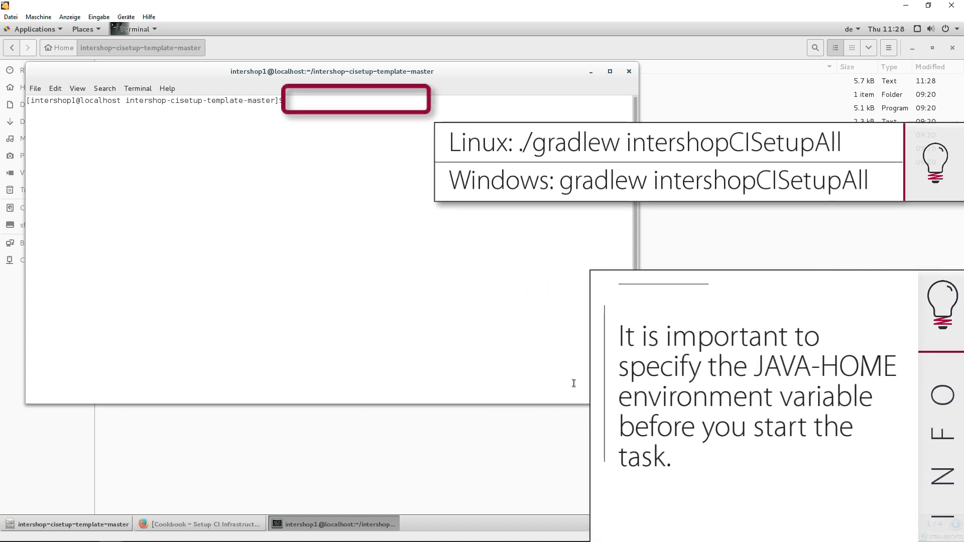
pyautogui.write('./gradlew intershopCISetupAll')
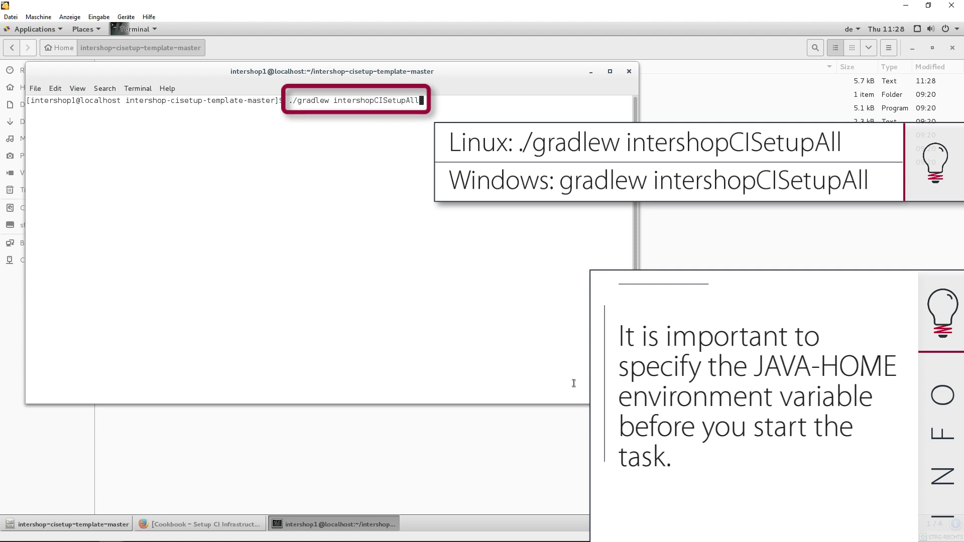
pyautogui.press('Return')
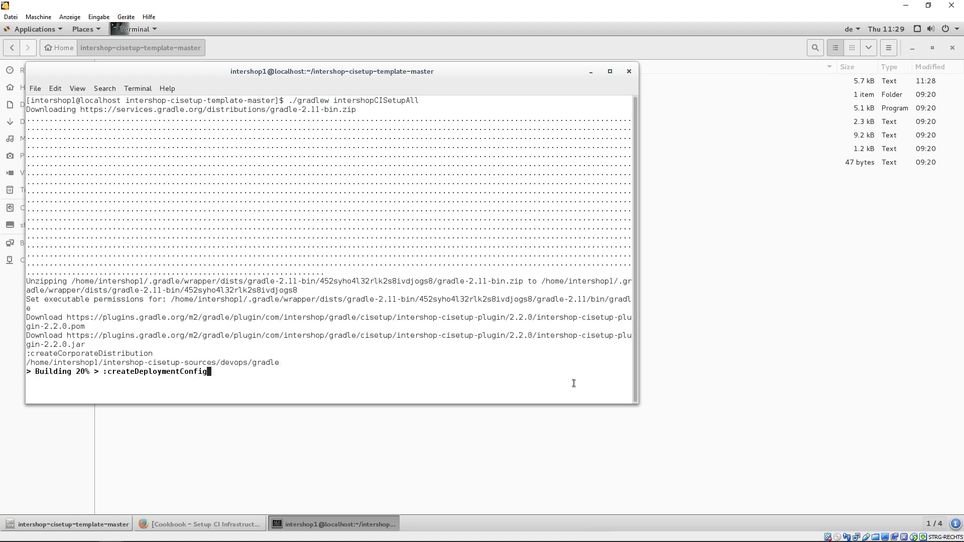
pyautogui.write('exit')
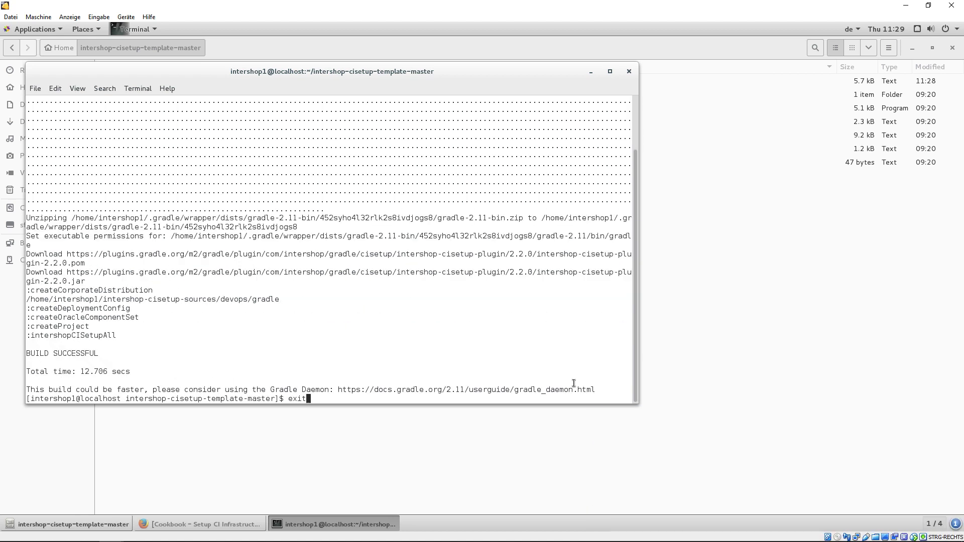
pyautogui.press('Return')
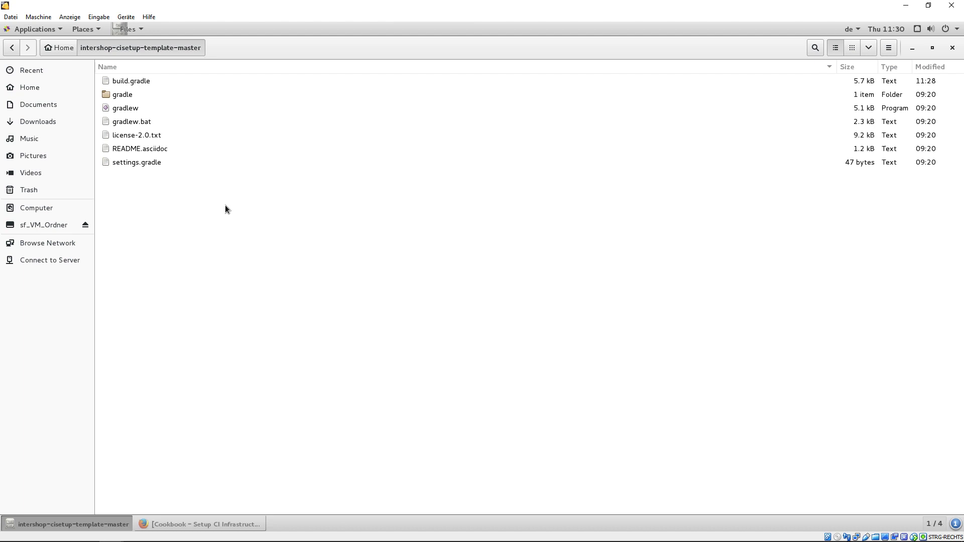
# - Browse Home > intershop-cisetup-sources > projects > a_responsive, then return to Home
pyautogui.click(64, 48)
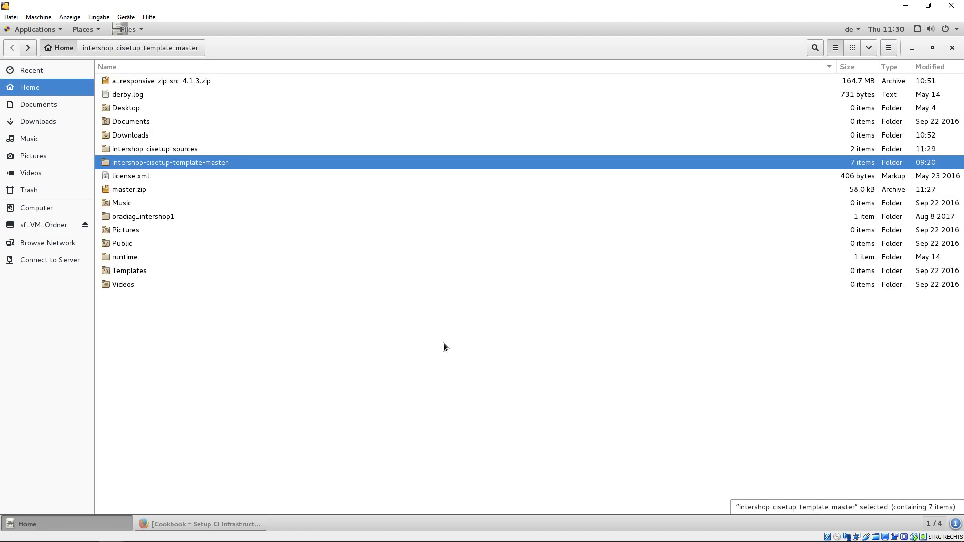
pyautogui.doubleClick(180, 149)
pyautogui.doubleClick(129, 95)
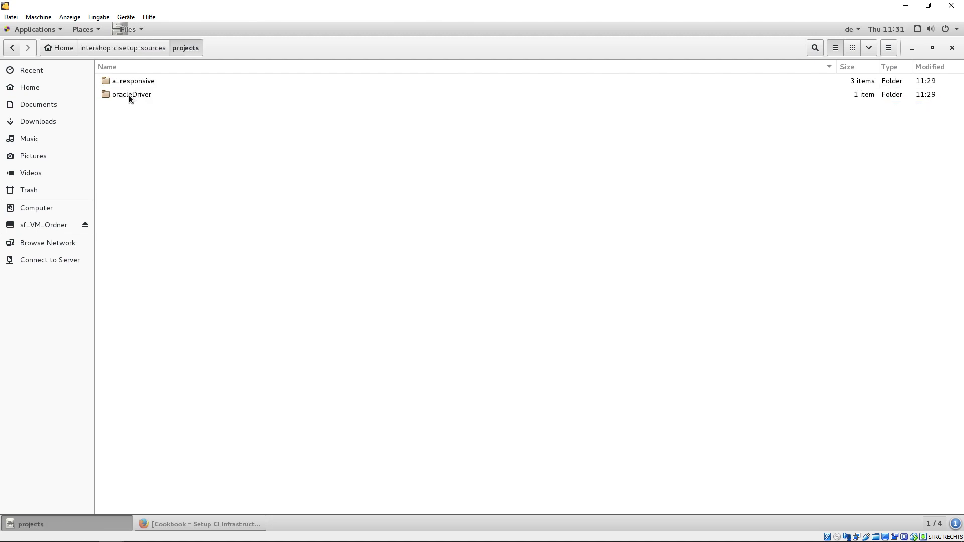
pyautogui.doubleClick(142, 81)
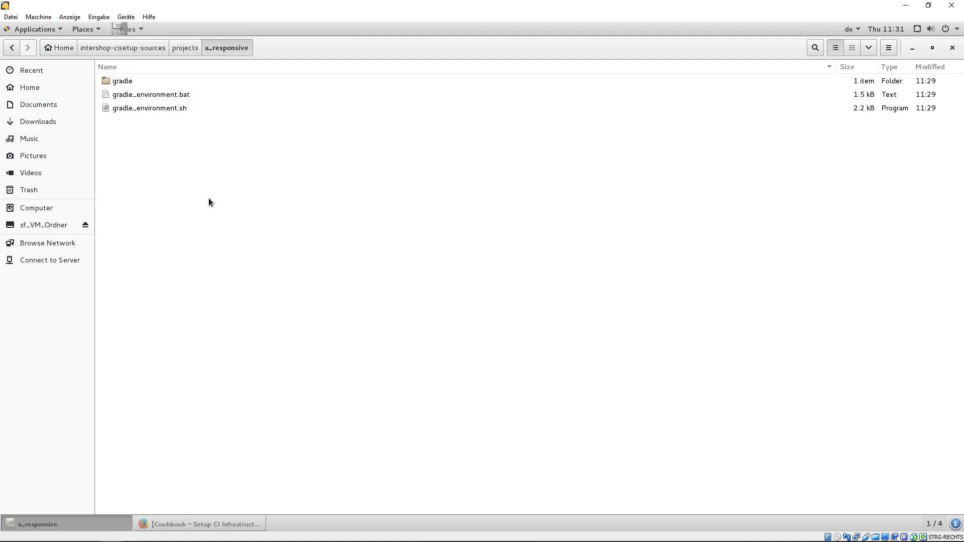
pyautogui.click(66, 50)
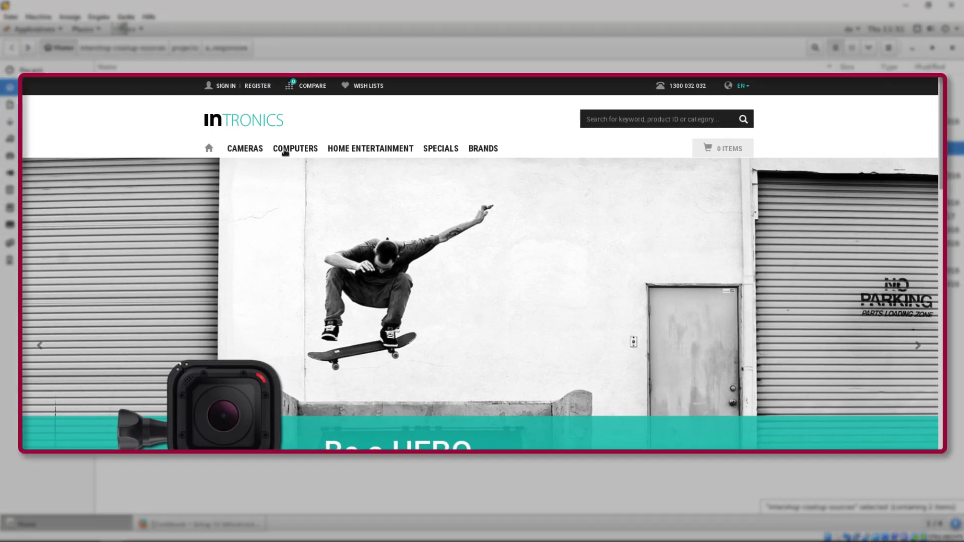
# - Switch to the Firefox window showing the support.intershop.de Intershop Support Homepage
pyautogui.moveTo(285, 152)
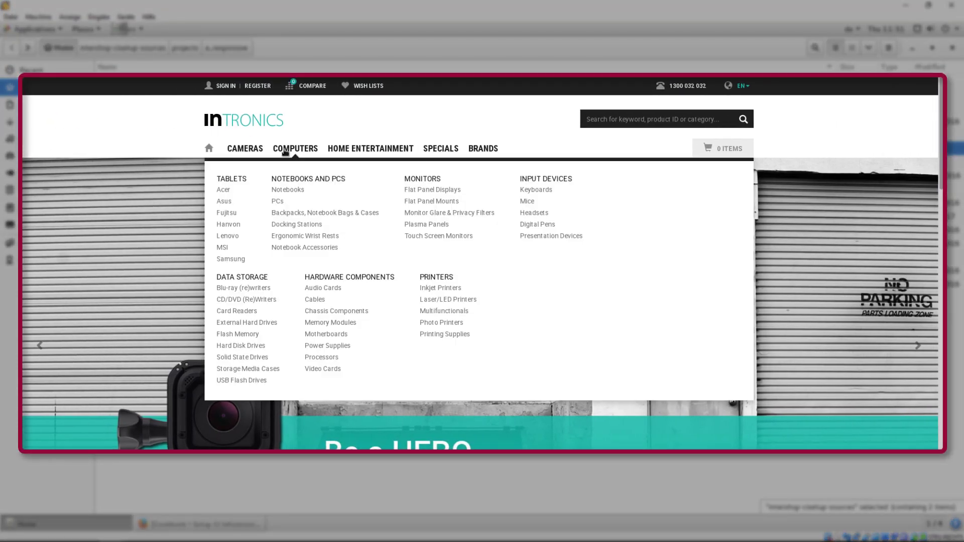
pyautogui.click(287, 178)
pyautogui.click(286, 178)
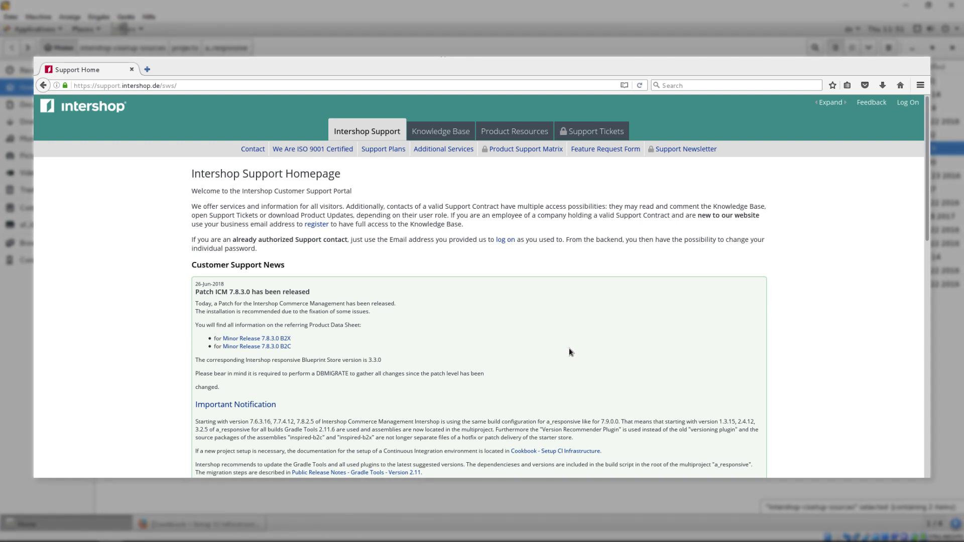
# - Open the Hotfix Intershop CM 7.9.2.5 B2X datasheet from Product Resources and copy its repository URL
pyautogui.click(514, 131)
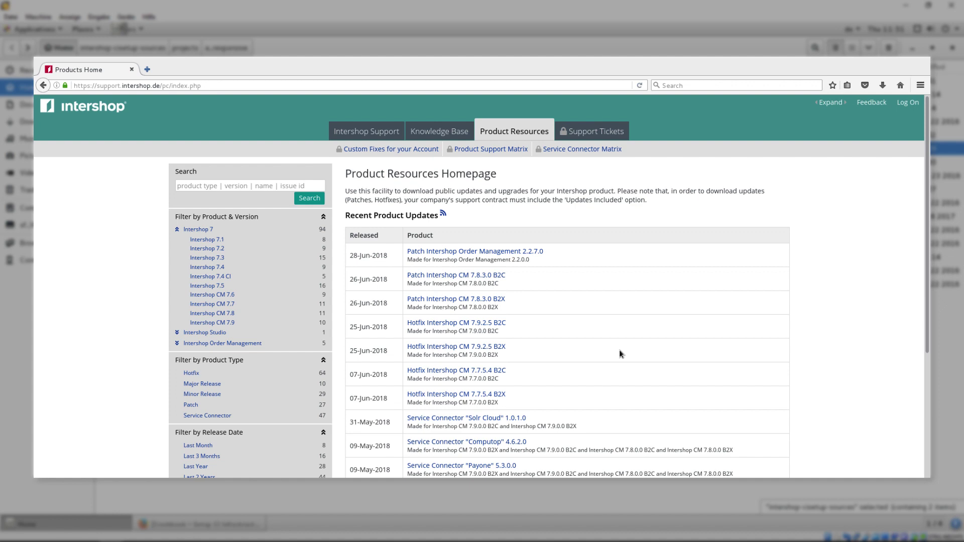
pyautogui.click(498, 345)
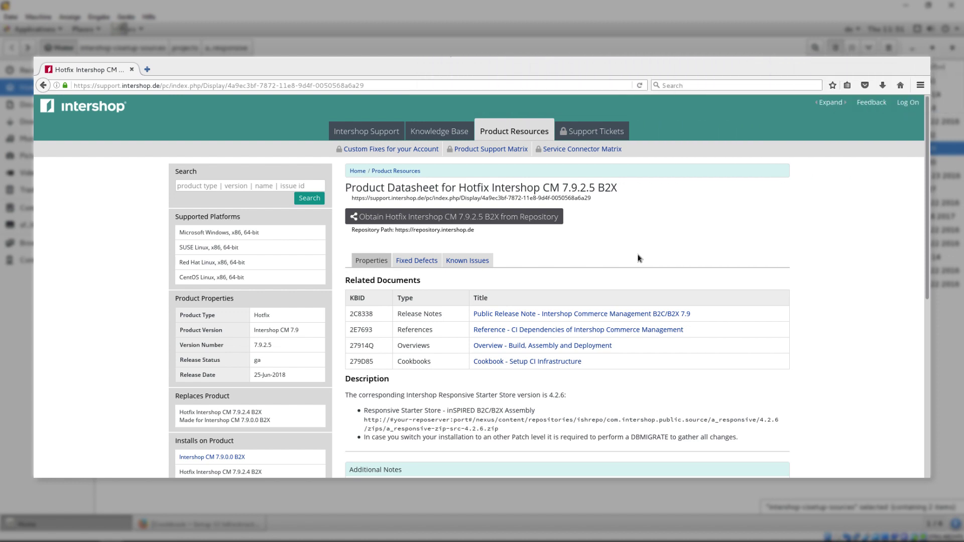
pyautogui.scroll(-3, 638, 258)
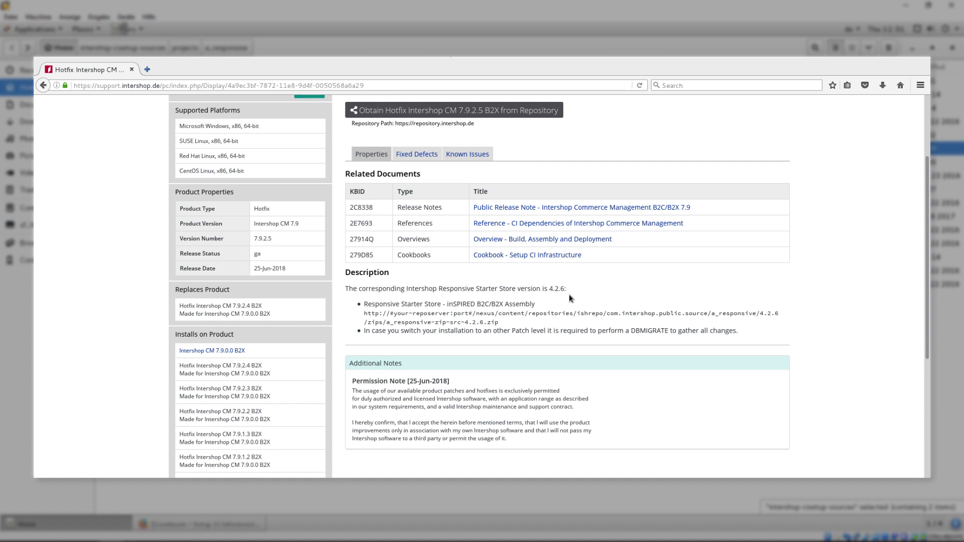
pyautogui.tripleClick(491, 322)
pyautogui.rightClick(371, 326)
pyautogui.click(386, 334)
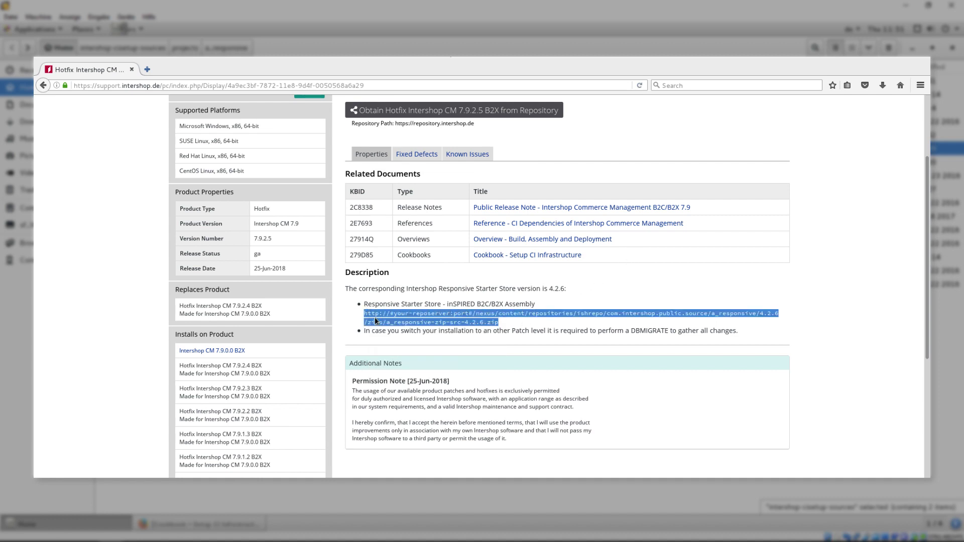
# - Load the pasted repository URL with the host changed to localhost:8081 to download a_responsive-zip-src-4.2.6.zip
pyautogui.click(264, 85)
pyautogui.rightClick(265, 85)
pyautogui.click(283, 132)
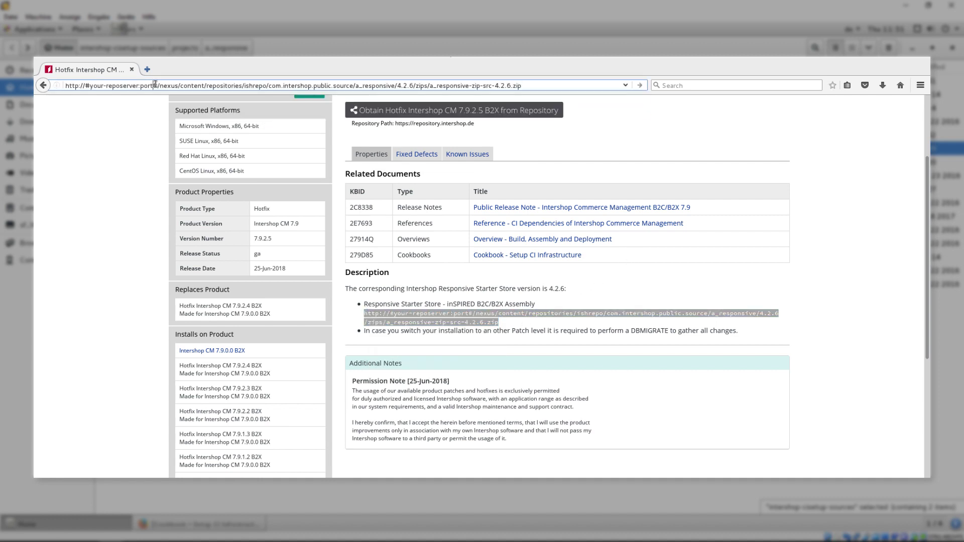
pyautogui.moveTo(158, 85); pyautogui.dragTo(85, 85)
pyautogui.write('localhost:80')
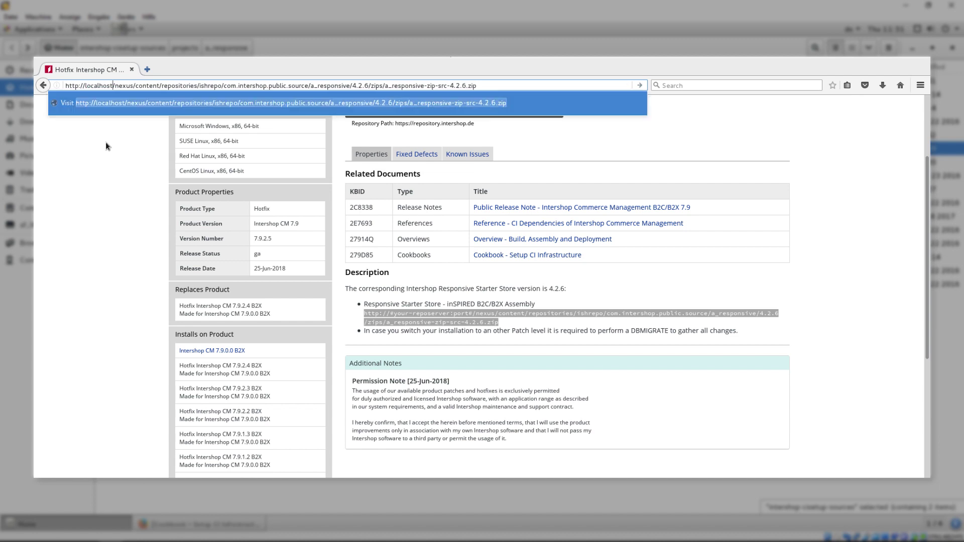
pyautogui.write('81')
pyautogui.press('Return')
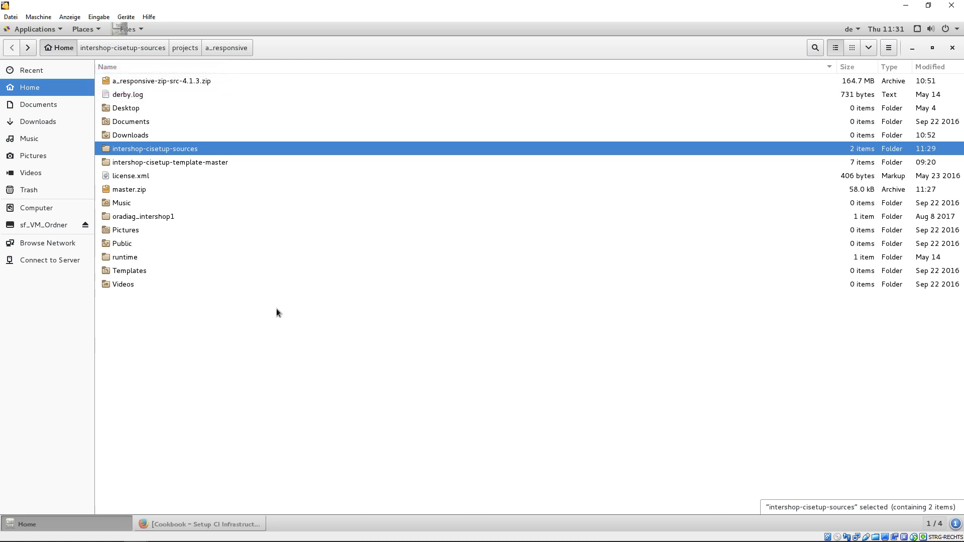
# - Bring up the options for a_responsive-zip-src-4.1.3.zip in the Home folder
pyautogui.rightClick(175, 87)
# - Copy a_responsive-zip-src-4.1.3.zip and paste it into intershop-cisetup-sources/projects
pyautogui.click(202, 140)
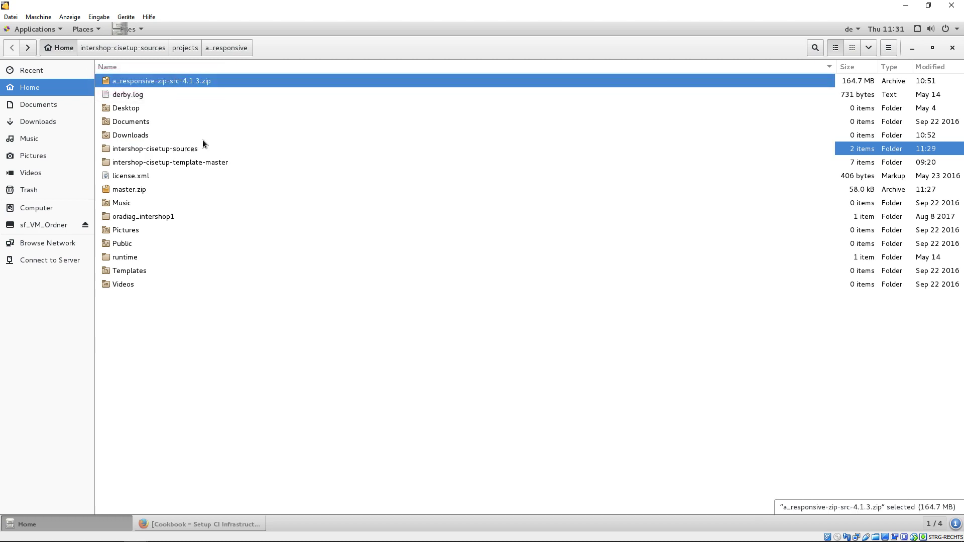
pyautogui.click(185, 148)
pyautogui.doubleClick(185, 148)
pyautogui.doubleClick(137, 94)
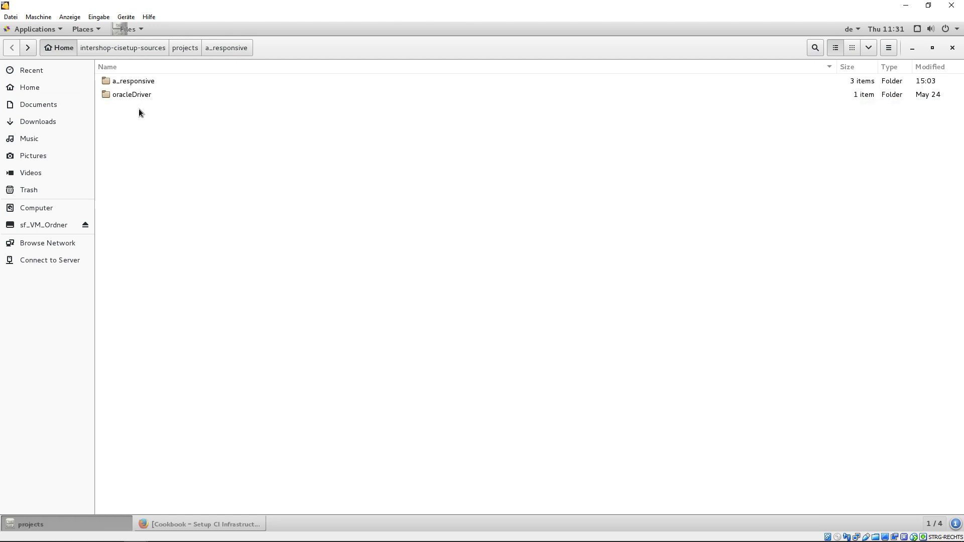
pyautogui.rightClick(157, 145)
pyautogui.click(181, 190)
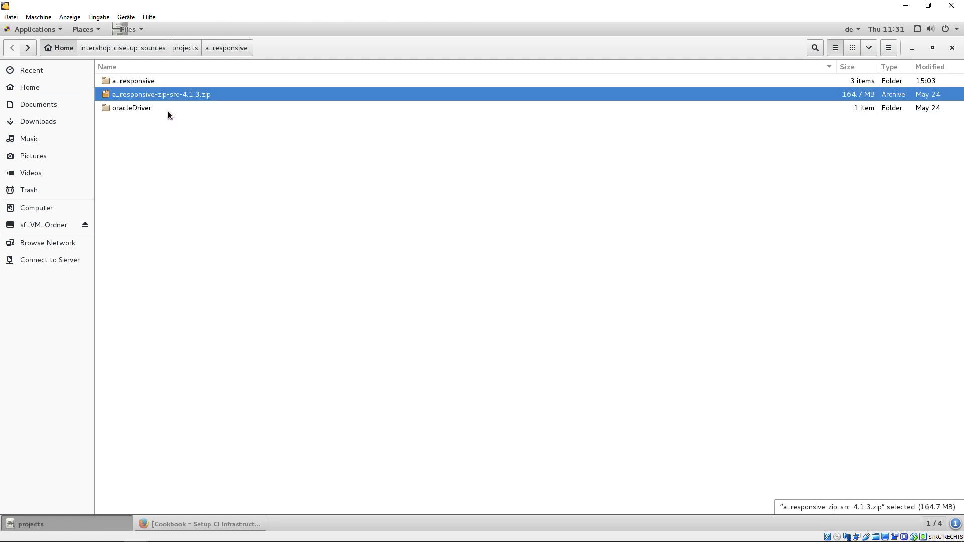
# - Extract the archive into the projects folder, skipping the existing gradle-wrapper.jar
pyautogui.press('Return')
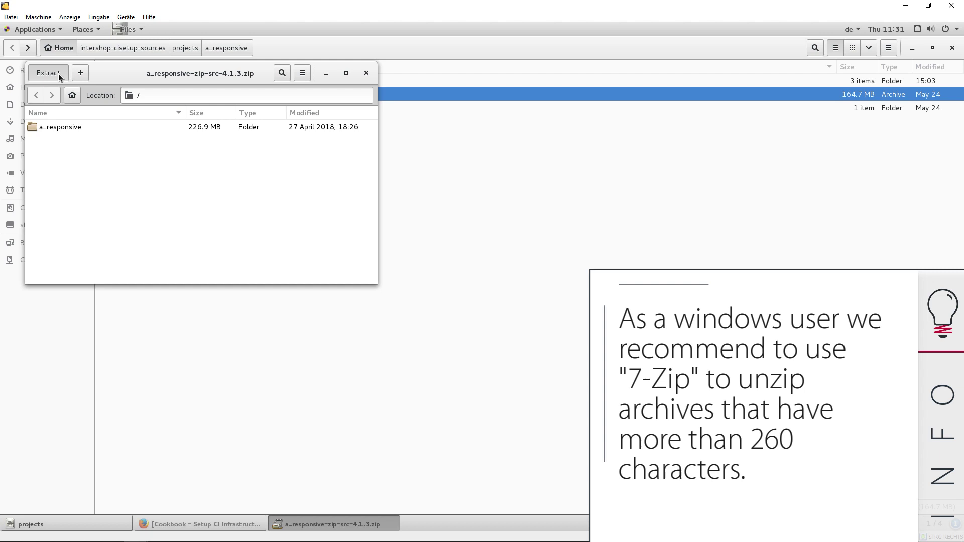
pyautogui.click(48, 72)
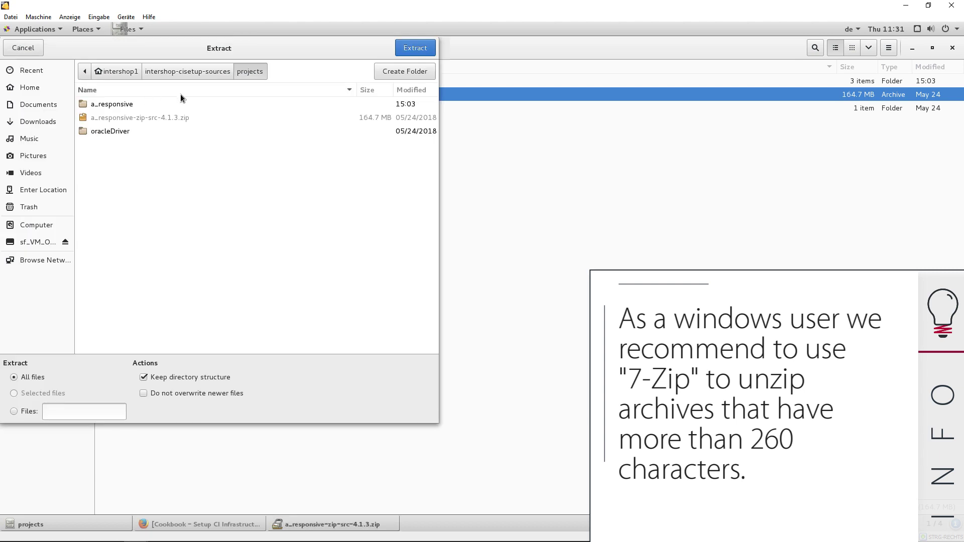
pyautogui.click(417, 48)
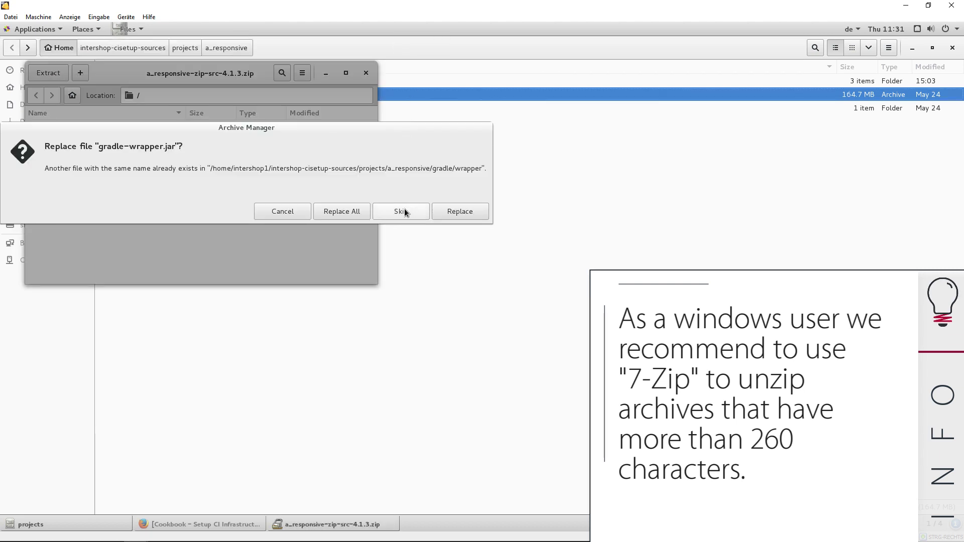
pyautogui.click(404, 209)
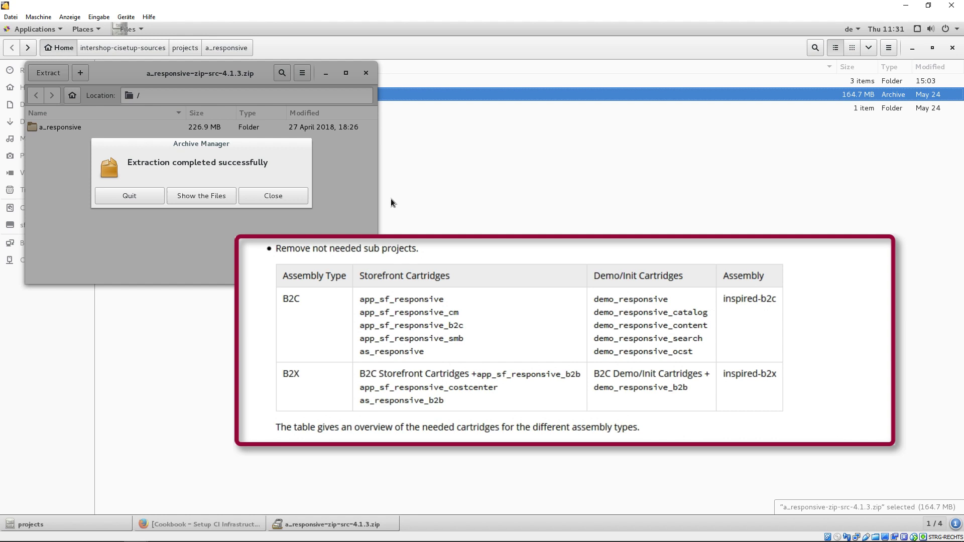
pyautogui.click(305, 195)
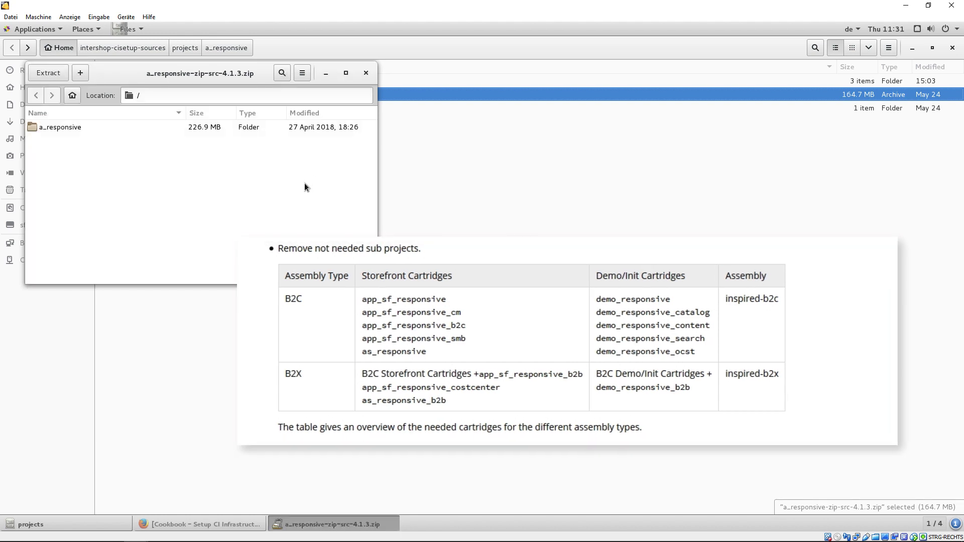
# - Delete inspired-b2c and .ivylcm-b2c.version from a_responsive, then check .ivylcm-b2x.version reads 7.9.1.3
pyautogui.click(366, 75)
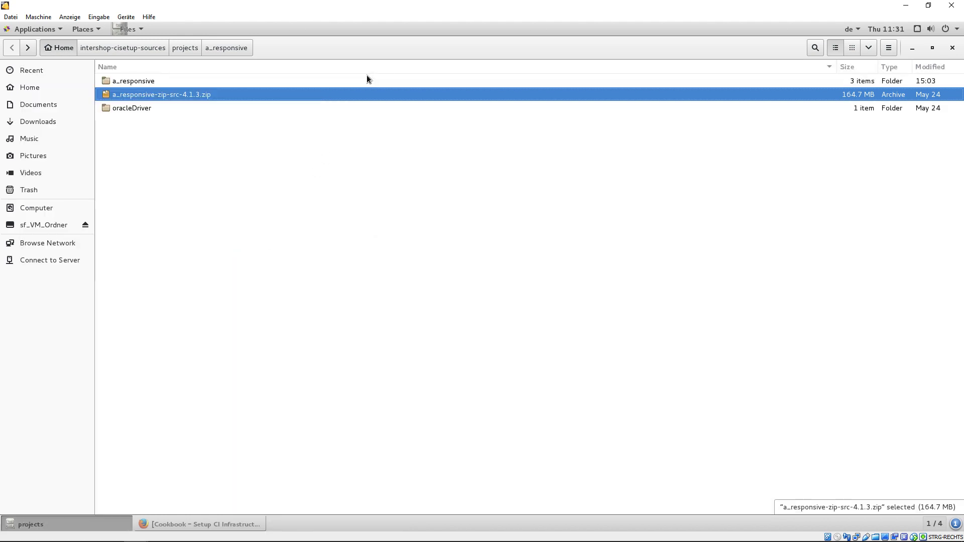
pyautogui.doubleClick(143, 80)
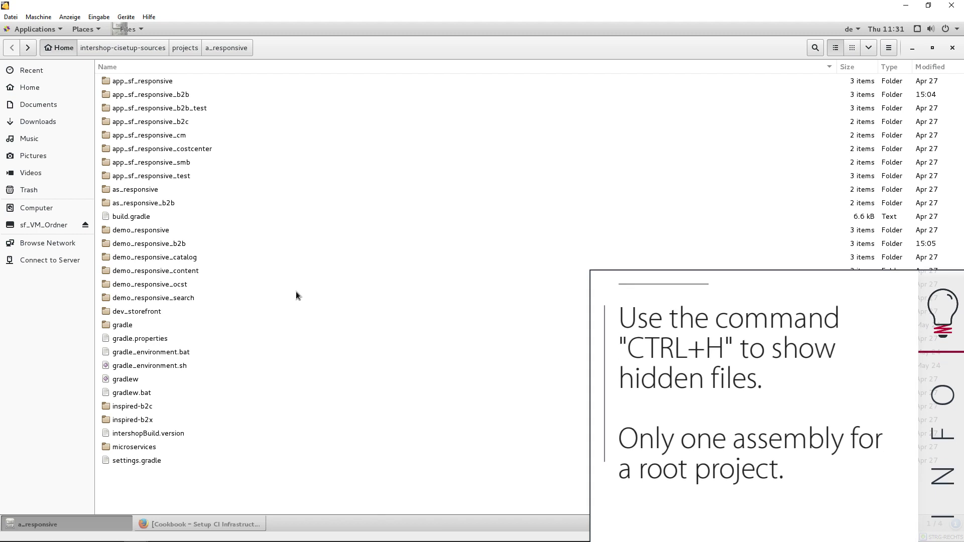
pyautogui.hotkey('ctrl', 'h')
pyautogui.click(153, 474)
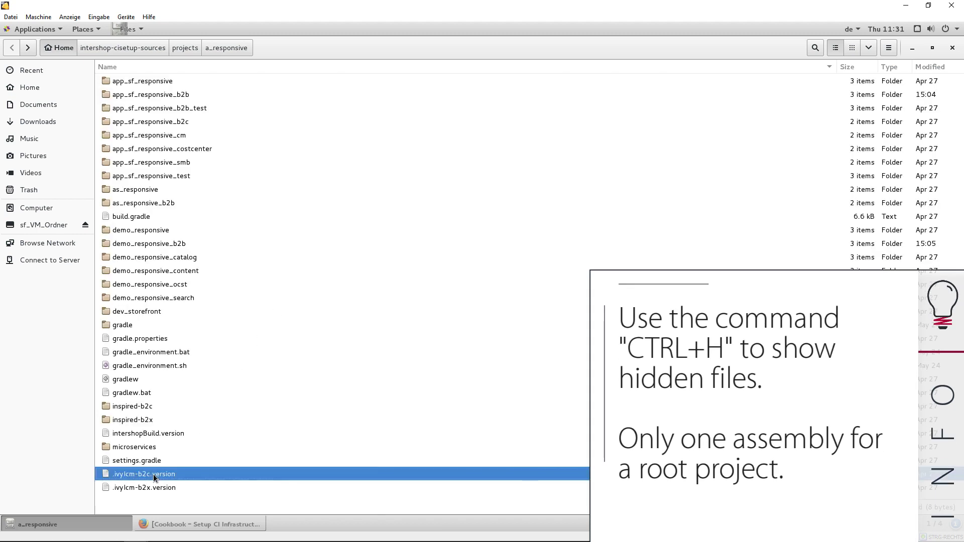
pyautogui.keyDown('ctrl'); pyautogui.click(138, 405); pyautogui.keyUp('ctrl')
pyautogui.press('Delete')
pyautogui.click(336, 354)
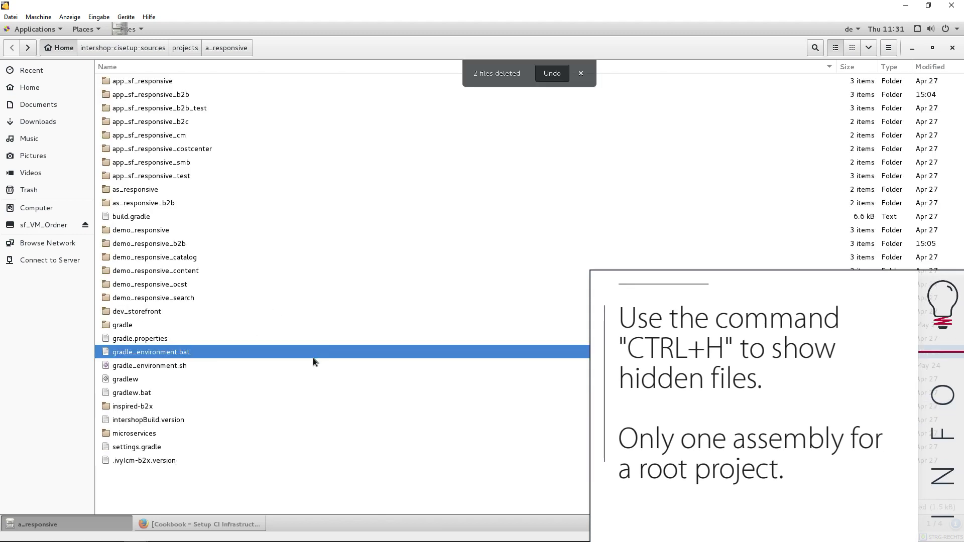
pyautogui.doubleClick(158, 459)
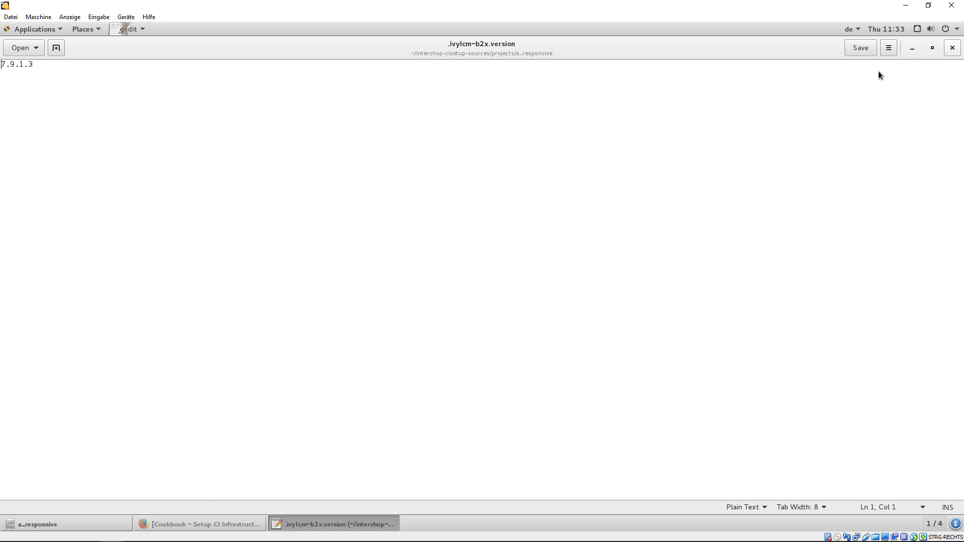
pyautogui.hotkey('ctrl', 'w')
# - In build.gradle, comment out the artifactorypublish plugin and uncomment simplepublish
pyautogui.click(384, 475)
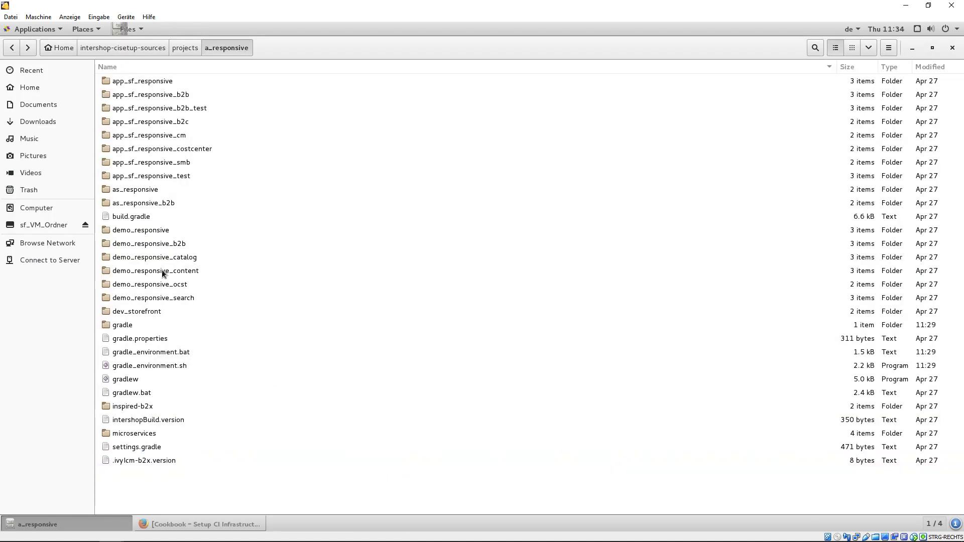
pyautogui.doubleClick(133, 217)
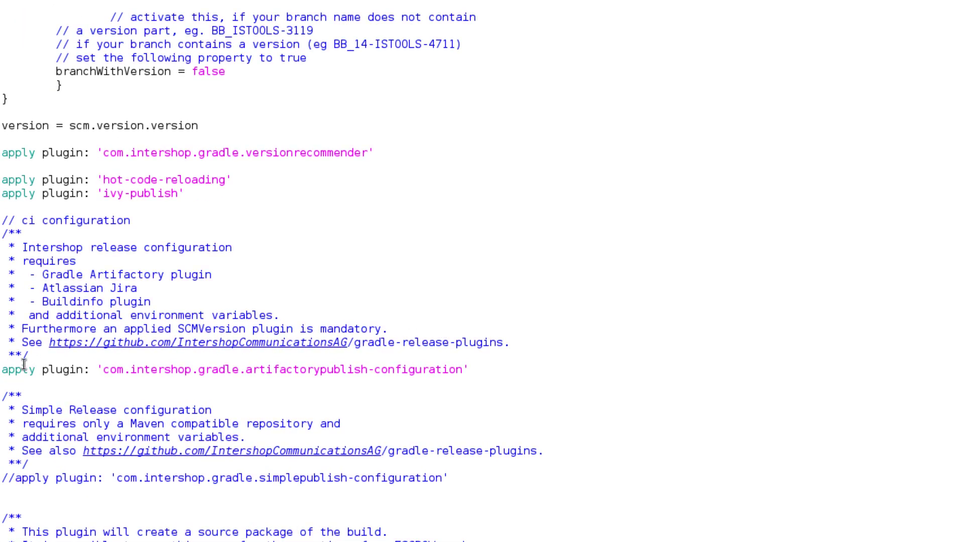
pyautogui.click(4, 369)
pyautogui.write('//')
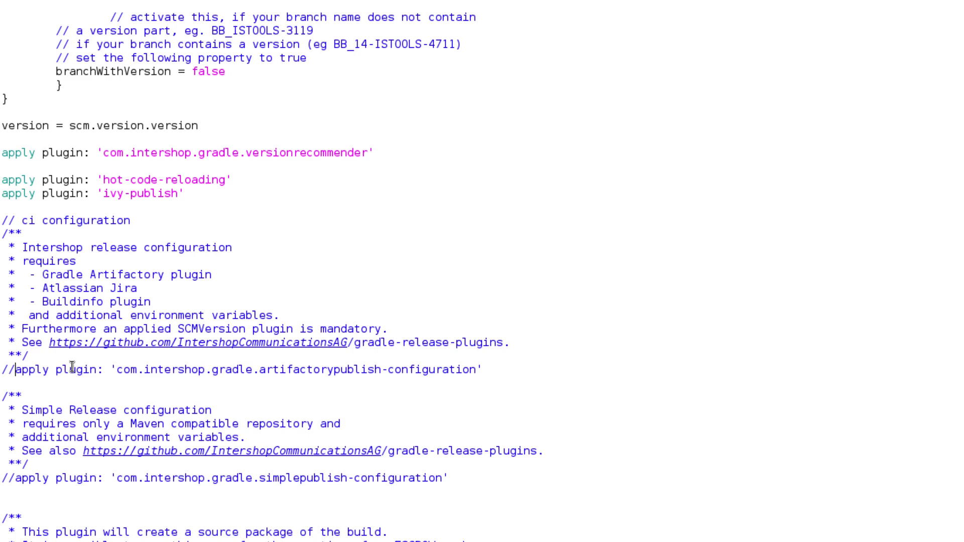
pyautogui.click(16, 478)
pyautogui.press('BackSpace')
pyautogui.press('BackSpace')
# - Delete the escrow plugin block and the artifactory block
pyautogui.scroll(-10, 673, 335)
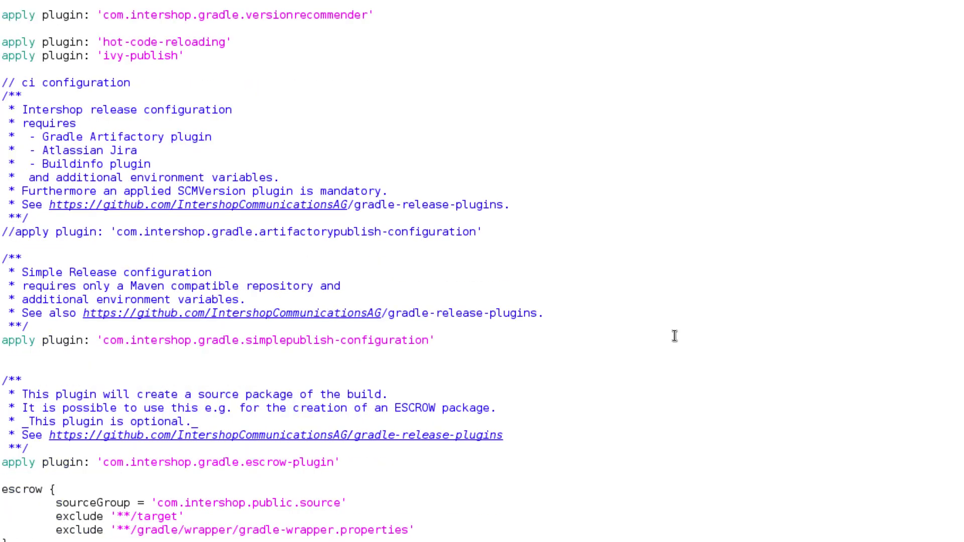
pyautogui.moveTo(27, 266); pyautogui.dragTo(2, 187)
pyautogui.moveTo(2, 144); pyautogui.dragTo(2, 106)
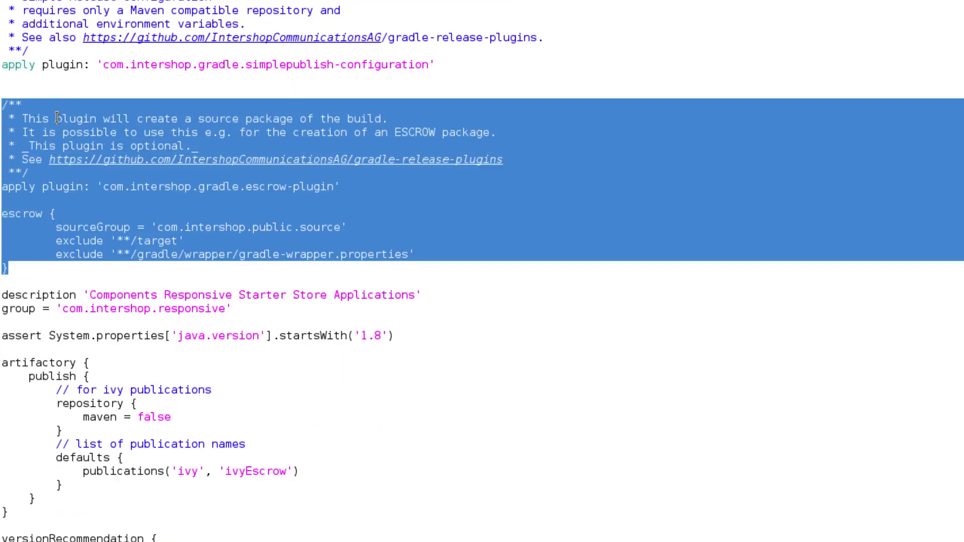
pyautogui.press('BackSpace')
pyautogui.press('BackSpace')
pyautogui.press('BackSpace')
pyautogui.press('BackSpace')
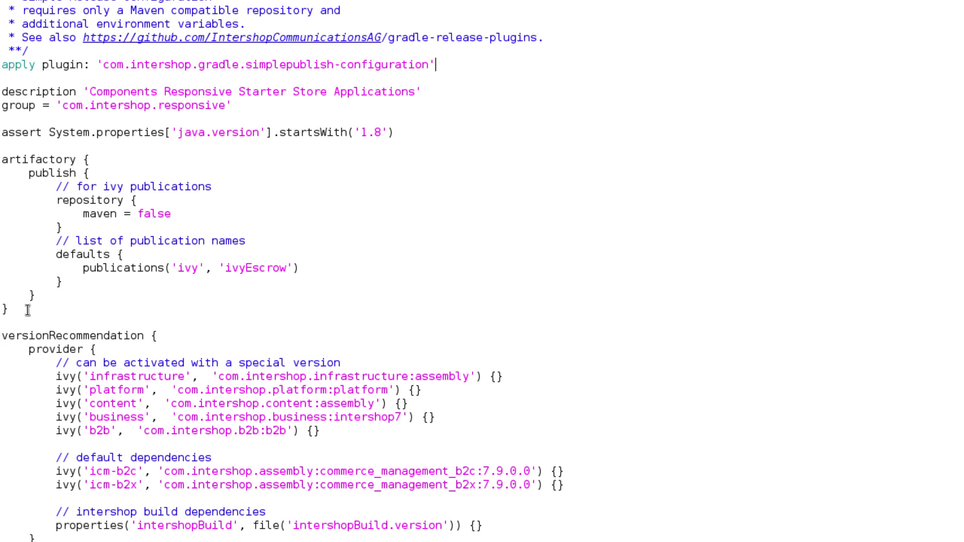
pyautogui.moveTo(28, 310); pyautogui.dragTo(2, 148)
pyautogui.press('BackSpace')
pyautogui.press('BackSpace')
# - Comment out the icm-b2c default dependency and remove inspired-b2c from assemblyProjects
pyautogui.click(698, 285)
pyautogui.scroll(-5, 698, 286)
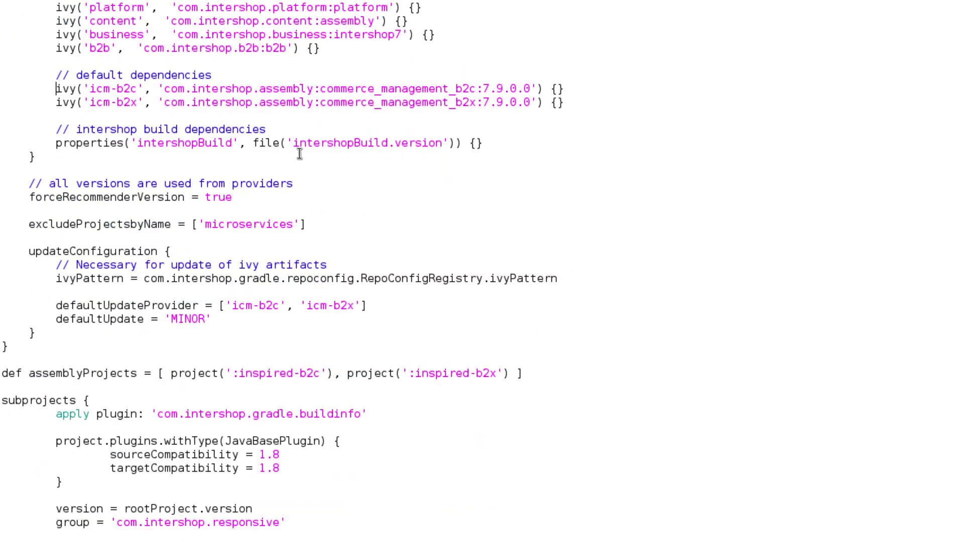
pyautogui.write('//')
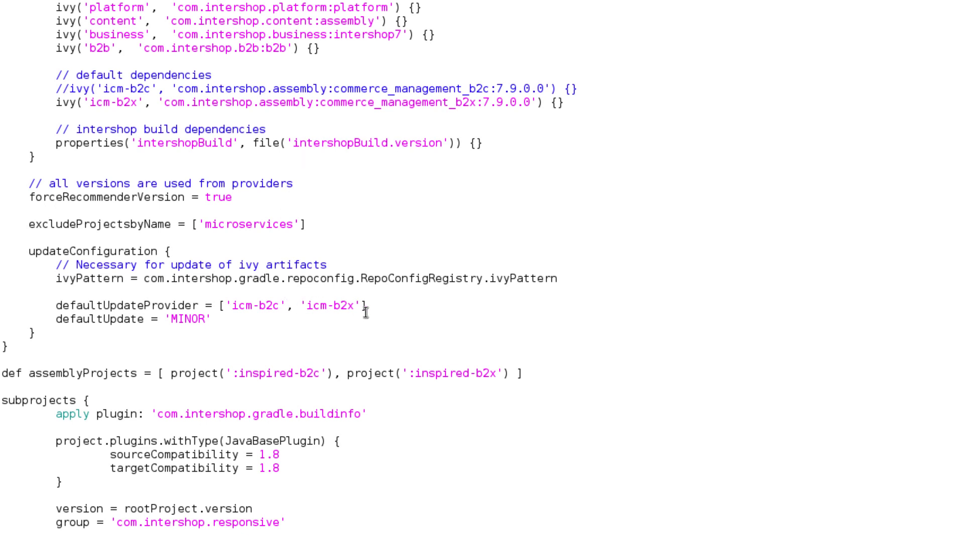
pyautogui.press('BackSpace')
pyautogui.press('BackSpace')
pyautogui.press('BackSpace')
pyautogui.press('BackSpace')
pyautogui.press('BackSpace')
pyautogui.press('BackSpace')
pyautogui.press('BackSpace')
pyautogui.press('BackSpace')
pyautogui.press('BackSpace')
pyautogui.press('BackSpace')
pyautogui.press('BackSpace')
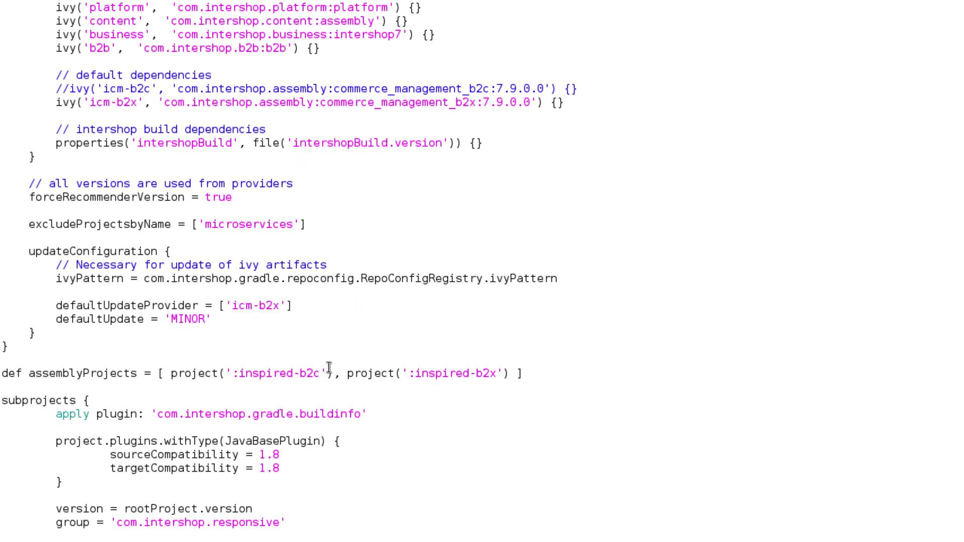
pyautogui.click(347, 373)
pyautogui.press('BackSpace')
pyautogui.press('BackSpace')
pyautogui.press('BackSpace')
pyautogui.press('BackSpace')
pyautogui.press('BackSpace')
pyautogui.press('BackSpace')
pyautogui.press('BackSpace')
pyautogui.press('BackSpace')
pyautogui.press('BackSpace')
pyautogui.press('BackSpace')
pyautogui.press('BackSpace')
pyautogui.press('BackSpace')
pyautogui.press('BackSpace')
pyautogui.press('BackSpace')
pyautogui.press('BackSpace')
pyautogui.press('BackSpace')
pyautogui.press('BackSpace')
pyautogui.press('BackSpace')
pyautogui.press('BackSpace')
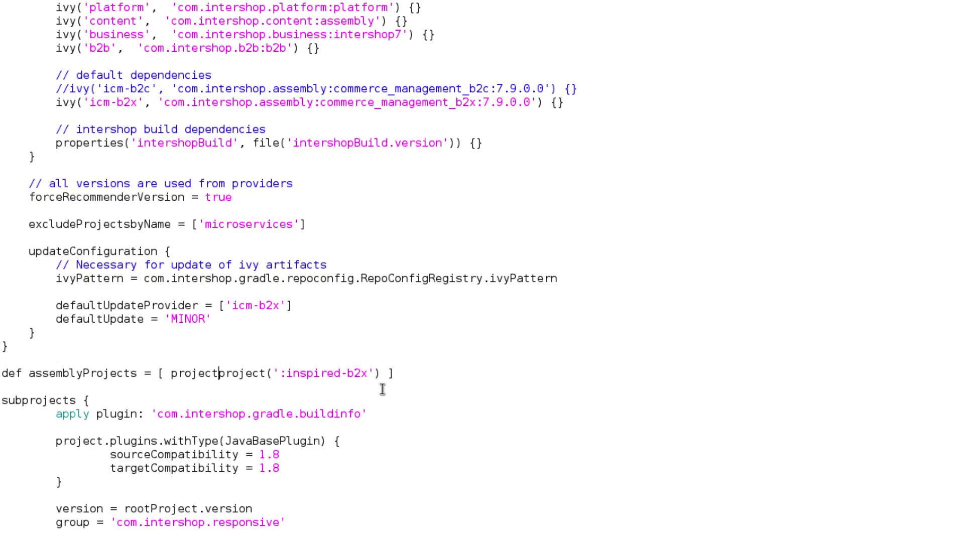
pyautogui.press('BackSpace')
pyautogui.press('BackSpace')
pyautogui.press('BackSpace')
pyautogui.press('BackSpace')
pyautogui.press('BackSpace')
pyautogui.press('BackSpace')
pyautogui.press('BackSpace')
pyautogui.press('Down')
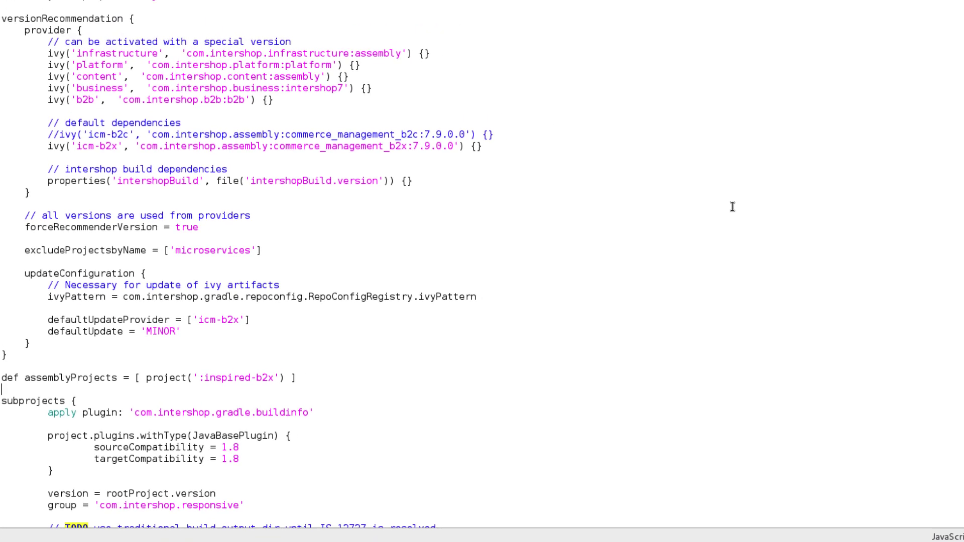
# - Save build.gradle and close the editor
pyautogui.click(860, 48)
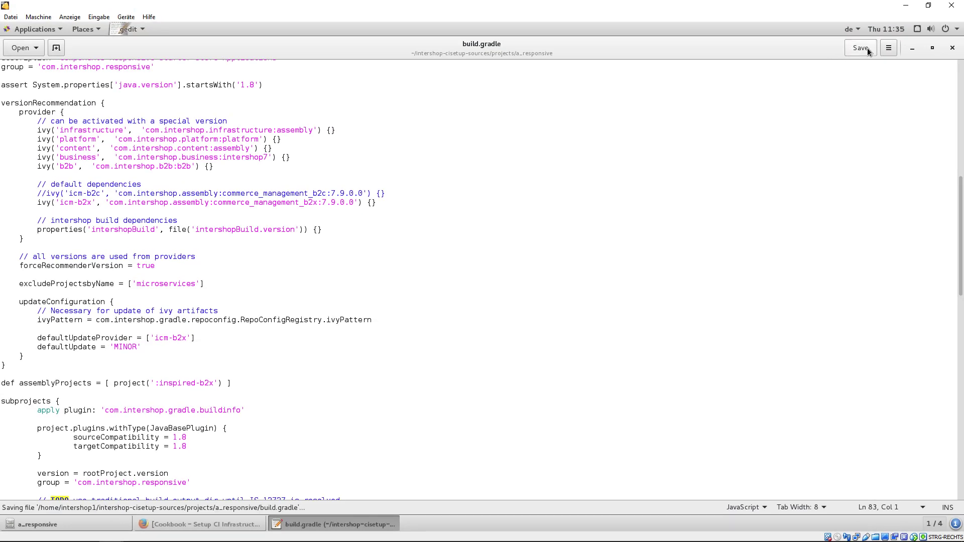
pyautogui.click(950, 48)
pyautogui.click(368, 485)
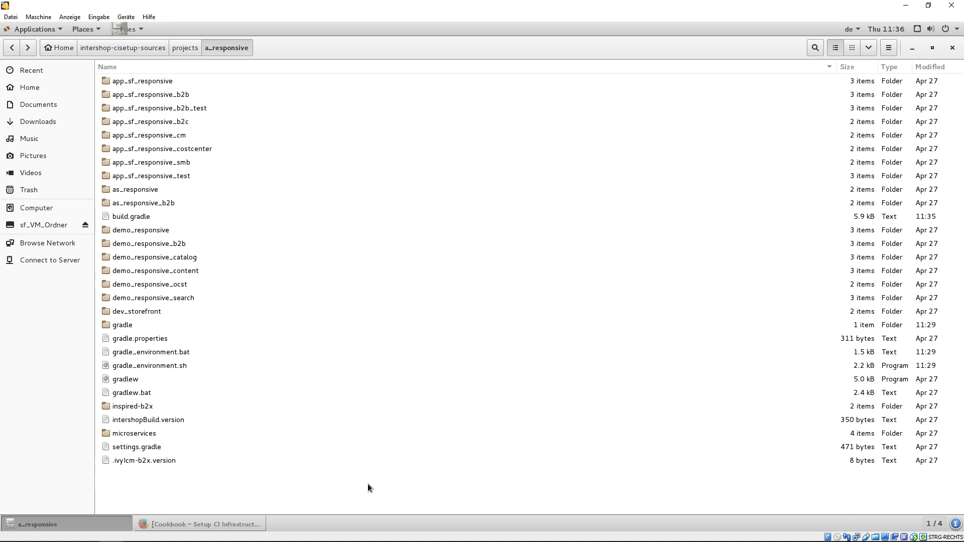
# - Browse the Distributions repository to gradle-dist/test.corporatename/2.0.0 and select test.corporatename-2.0.0.zip
pyautogui.click(226, 524)
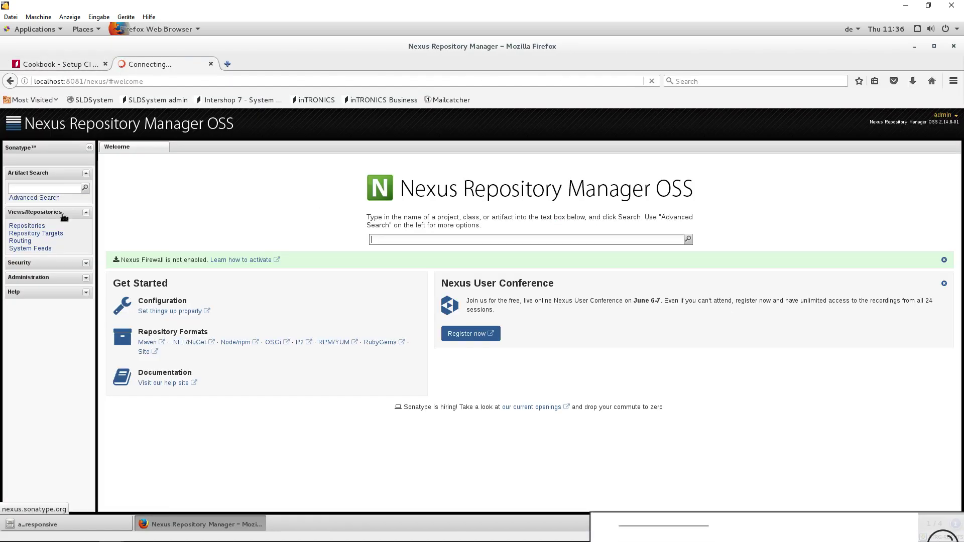
pyautogui.click(19, 226)
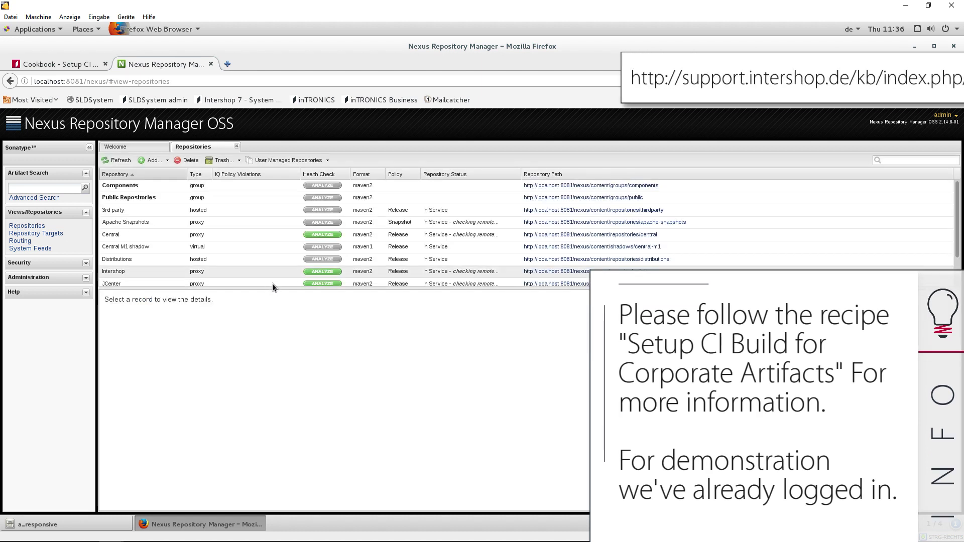
pyautogui.moveTo(282, 289); pyautogui.dragTo(290, 352)
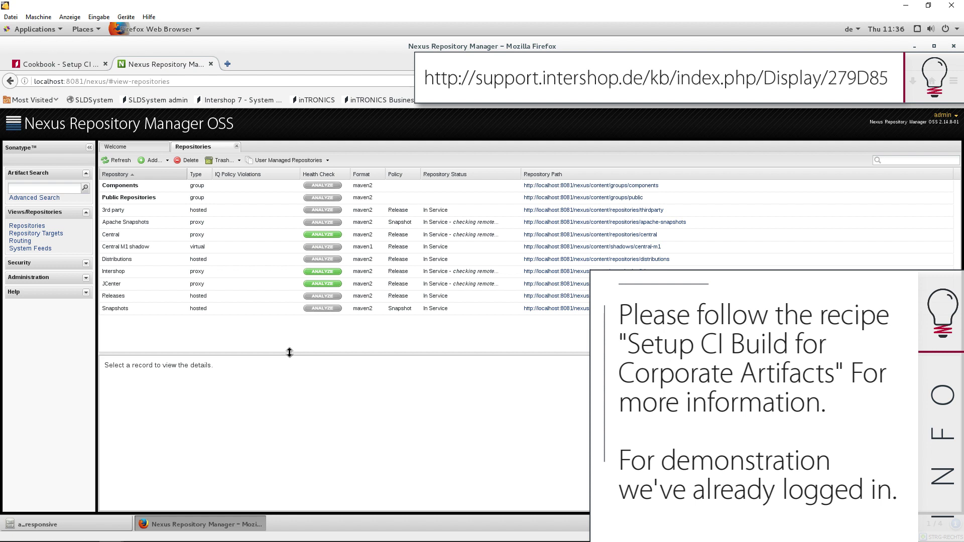
pyautogui.click(124, 260)
pyautogui.click(112, 408)
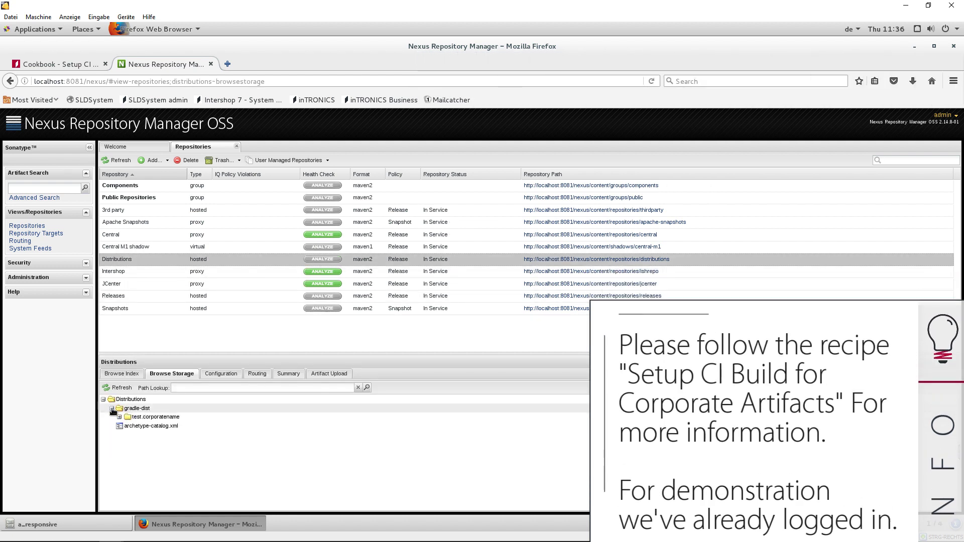
pyautogui.click(120, 418)
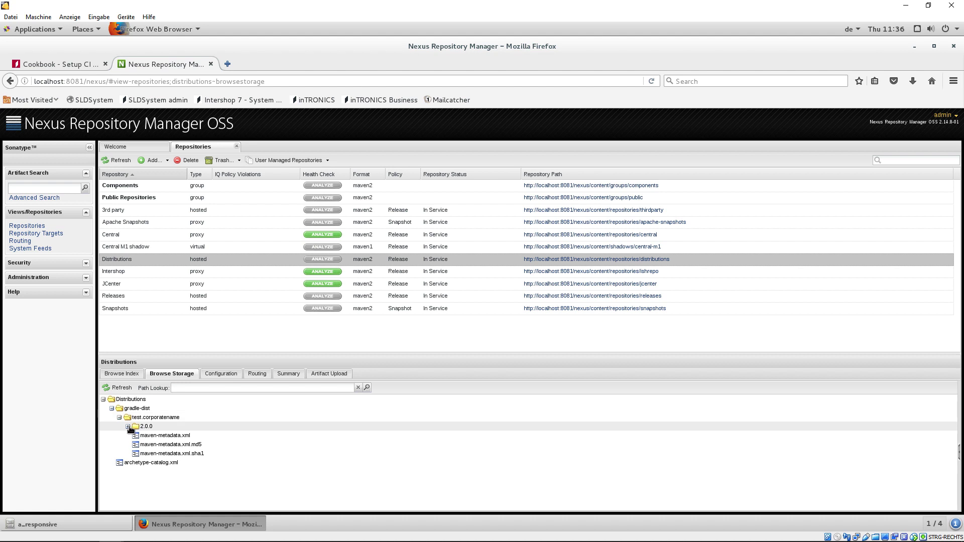
pyautogui.click(128, 426)
pyautogui.click(171, 462)
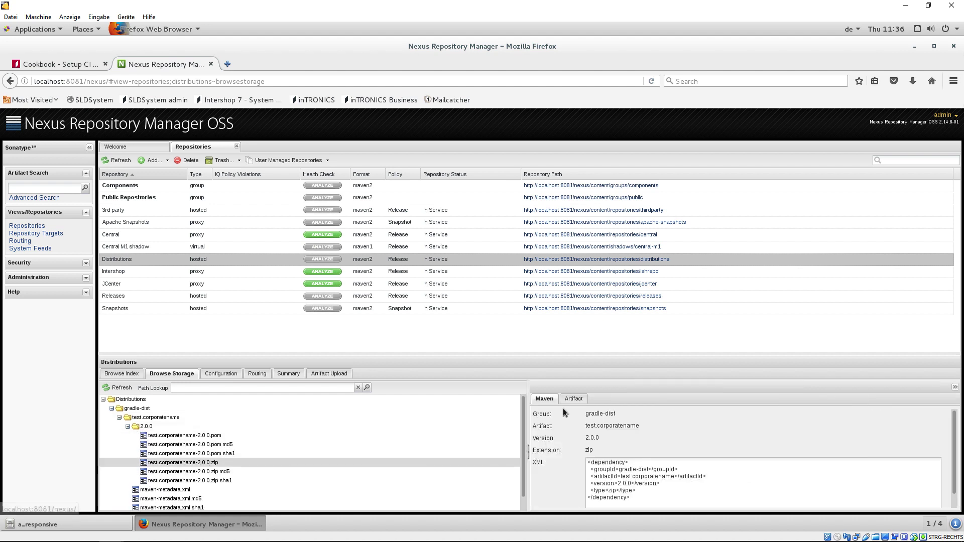
# - Copy the zip's repository path link from the Artifact details and minimize Firefox
pyautogui.click(574, 398)
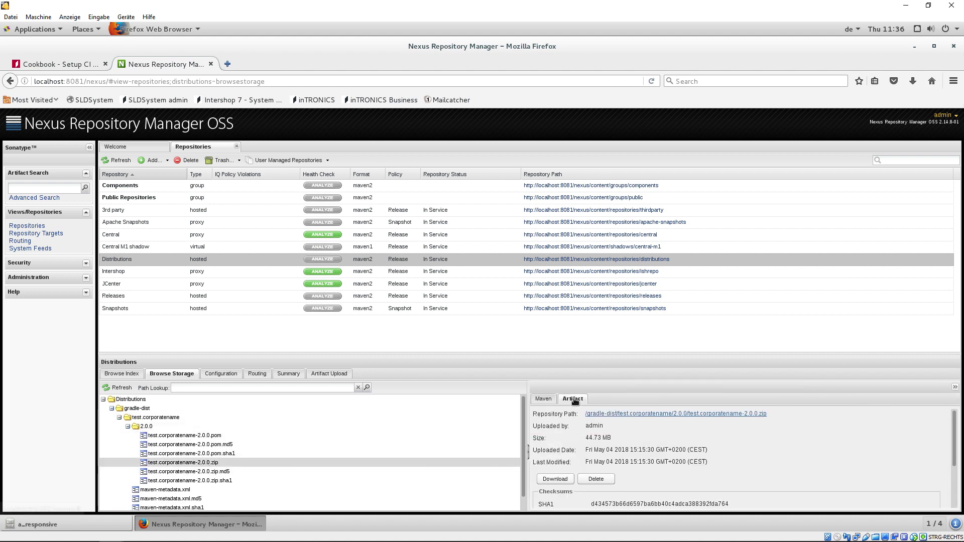
pyautogui.rightClick(672, 416)
pyautogui.click(715, 496)
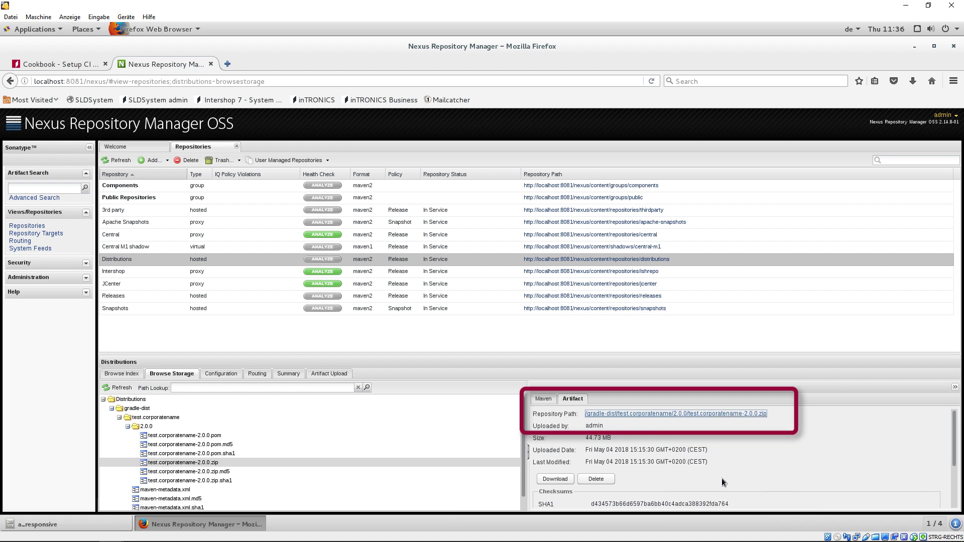
pyautogui.click(914, 47)
# - Replace distributionUrl in gradle/wrapper/gradle-wrapper.properties with the copied Nexus link
pyautogui.doubleClick(131, 324)
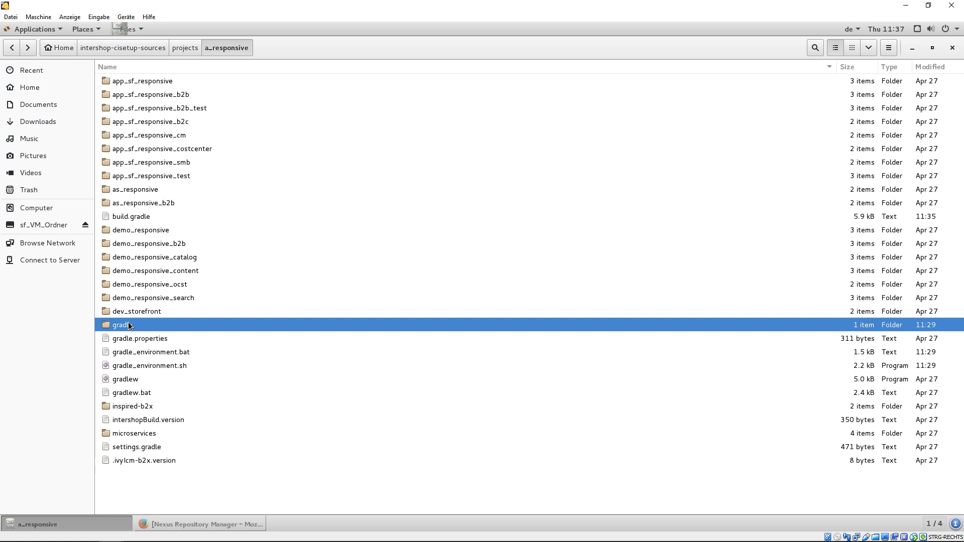
pyautogui.doubleClick(130, 81)
pyautogui.doubleClick(128, 95)
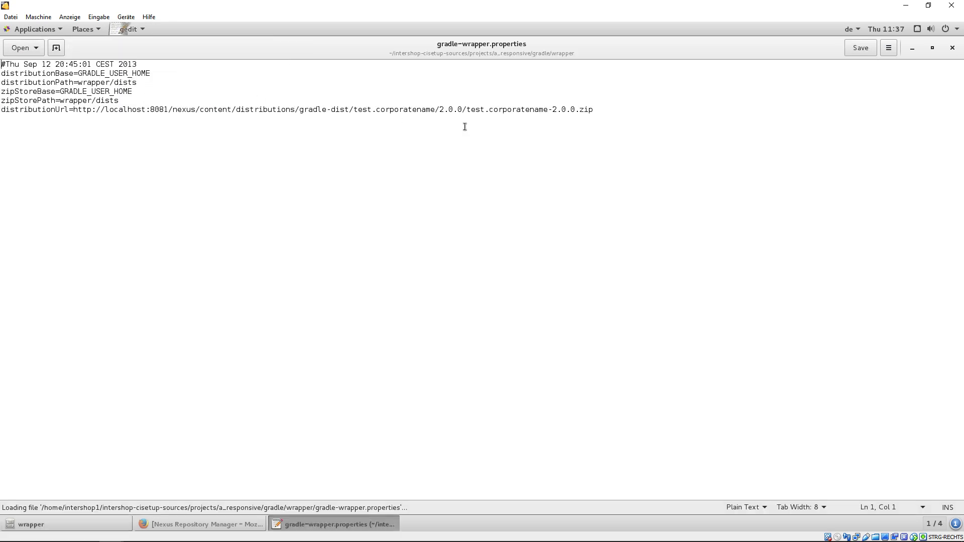
pyautogui.moveTo(598, 110); pyautogui.dragTo(74, 110)
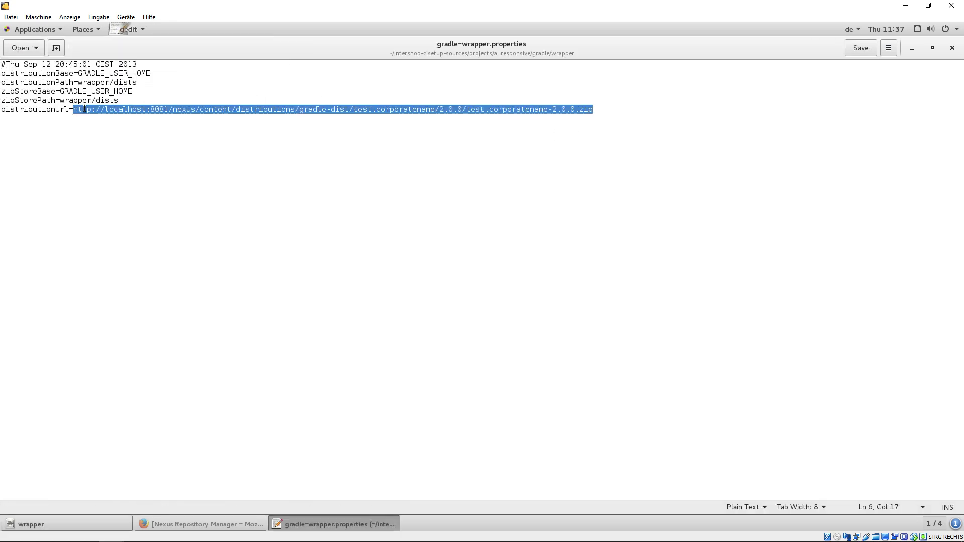
pyautogui.rightClick(86, 112)
pyautogui.click(110, 179)
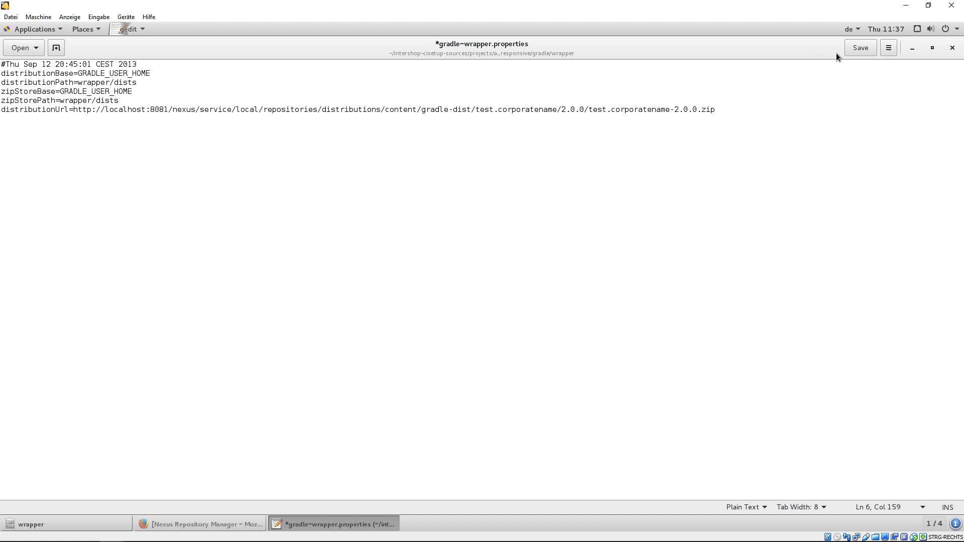
# - Save gradle-wrapper.properties, close gedit, and return to the a_responsive folder
pyautogui.click(860, 48)
pyautogui.click(952, 47)
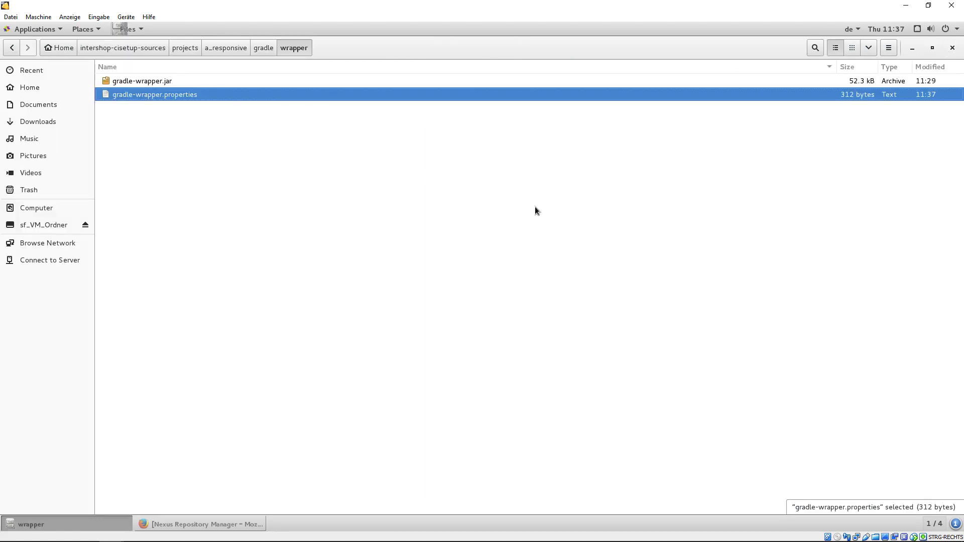
pyautogui.click(220, 48)
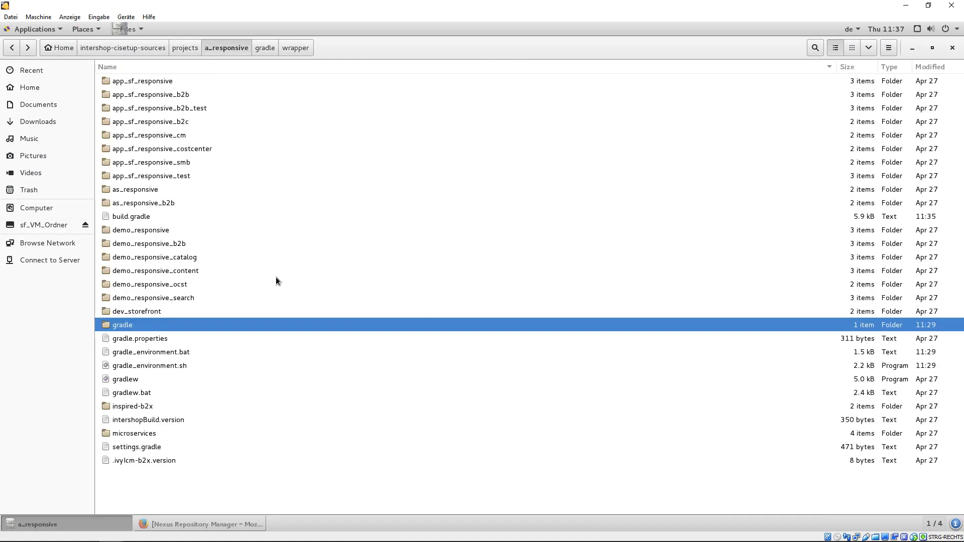
pyautogui.rightClick(296, 487)
# - Run ./gradlew enableHotCodeReloading in a terminal in a_responsive, then exit after BUILD SUCCESSFUL
pyautogui.click(330, 442)
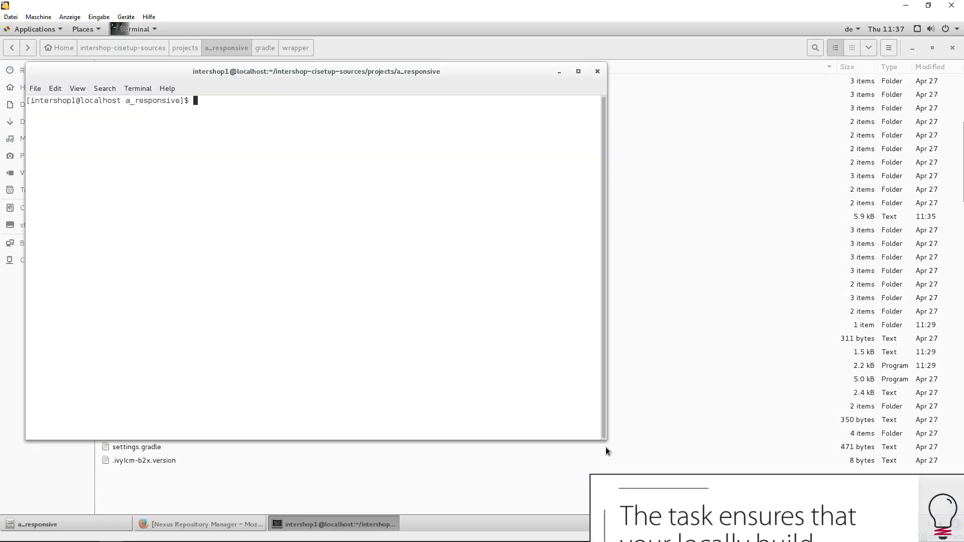
pyautogui.write('./gradlew e')
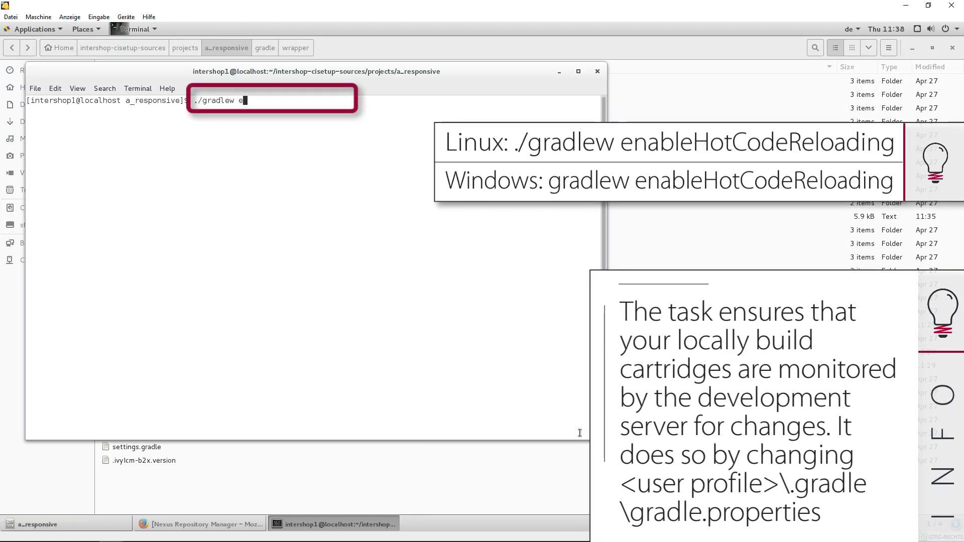
pyautogui.write('nableHotCodeReloading')
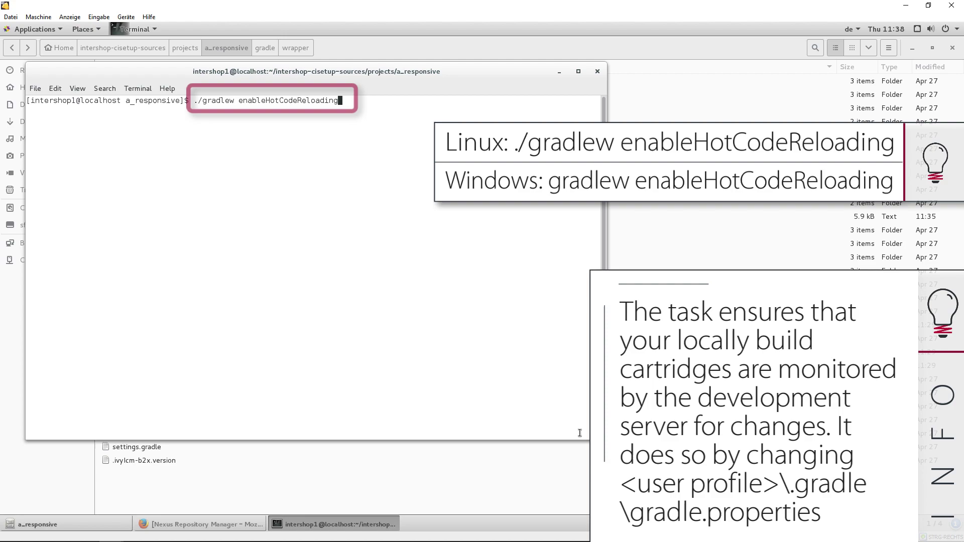
pyautogui.press('Return')
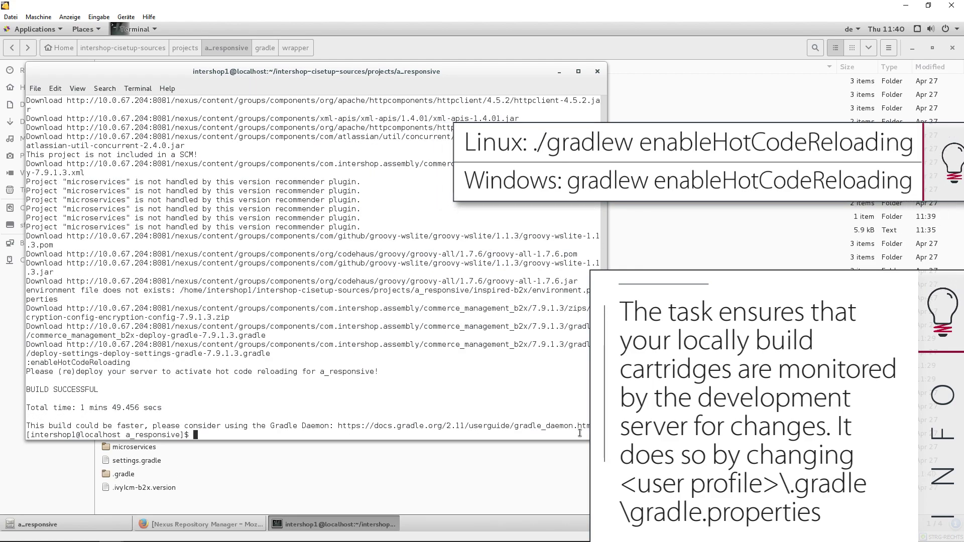
pyautogui.hotkey('ctrl', 'd')
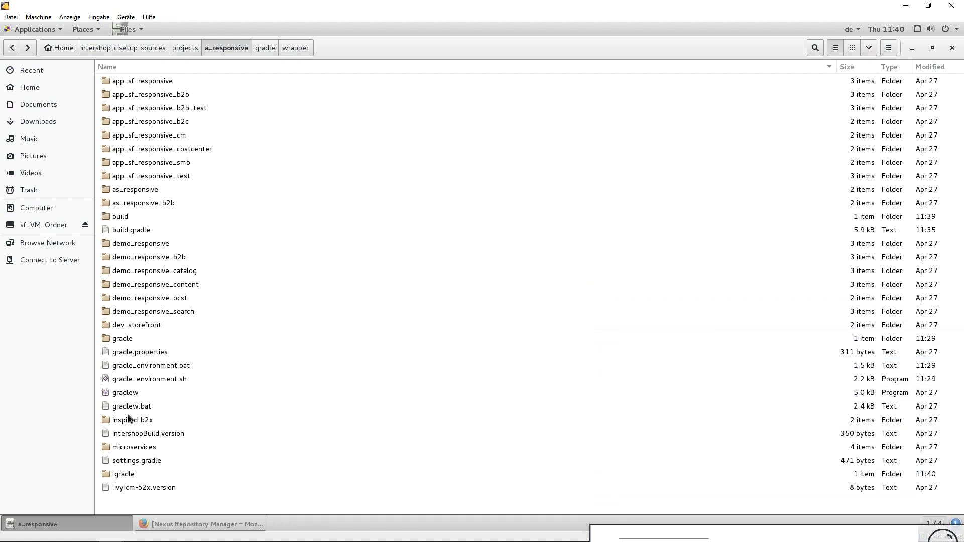
# - Copy environment.properties.sample from inspired-b2x/target/samples
pyautogui.doubleClick(128, 418)
pyautogui.doubleClick(125, 108)
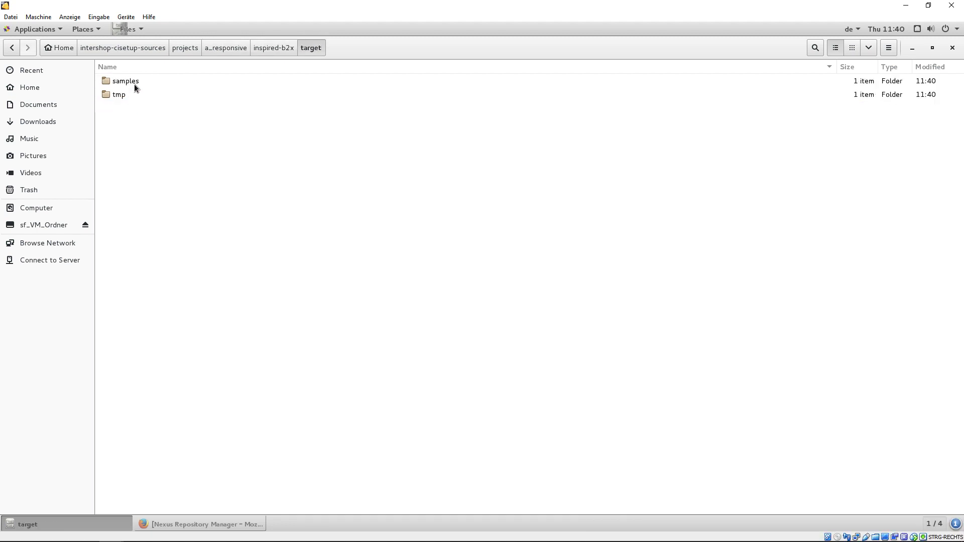
pyautogui.doubleClick(134, 83)
pyautogui.click(170, 82)
pyautogui.rightClick(170, 81)
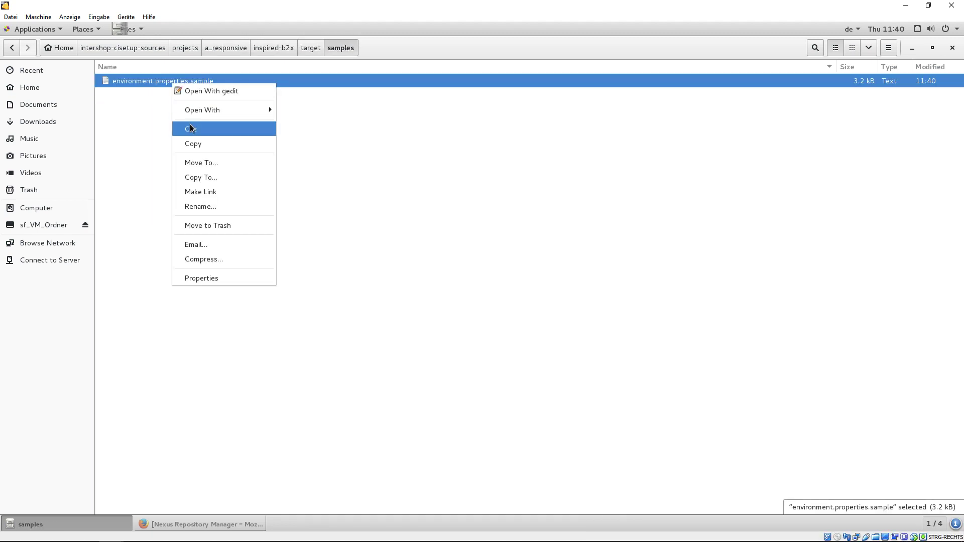
pyautogui.click(194, 140)
# - Paste the sample file into the inspired-b2x folder
pyautogui.click(258, 48)
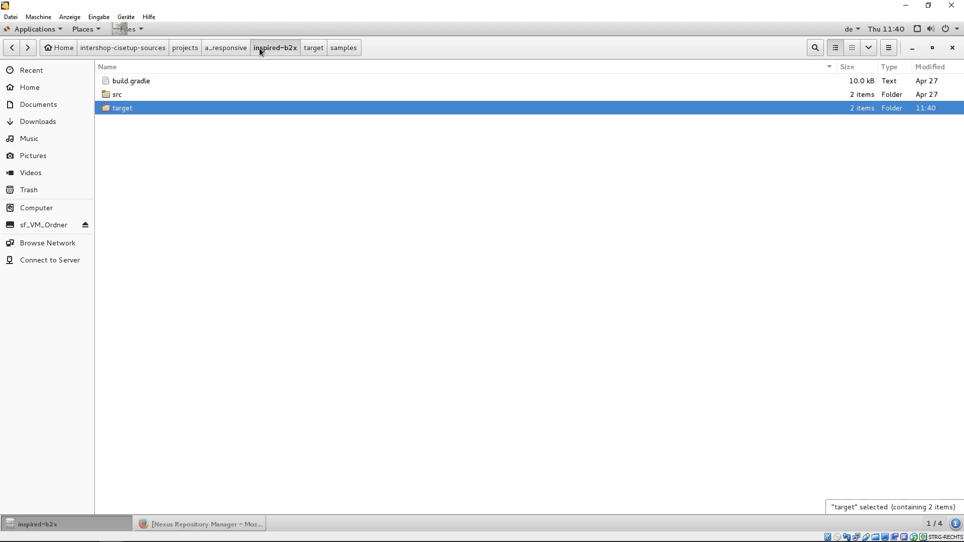
pyautogui.rightClick(204, 173)
pyautogui.click(230, 223)
pyautogui.click(194, 95)
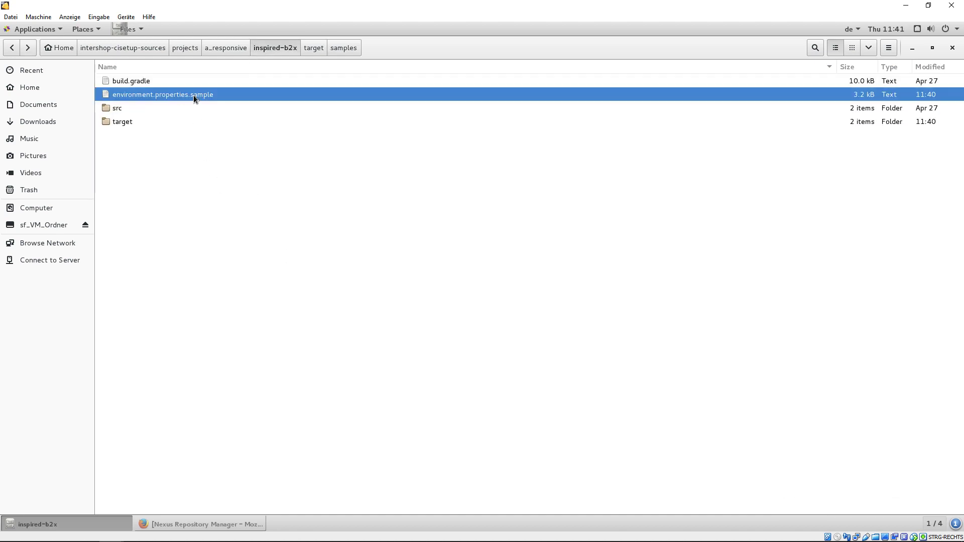
# - Rename the pasted file to environment.properties by removing the .sample suffix
pyautogui.rightClick(199, 96)
pyautogui.press('F2')
pyautogui.click(221, 96)
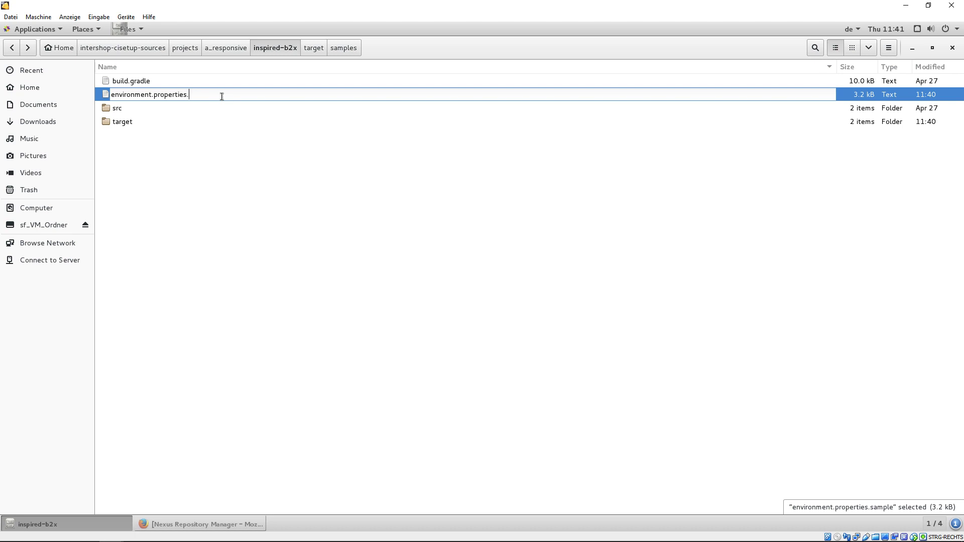
pyautogui.press('BackSpace')
pyautogui.press('Return')
pyautogui.click(233, 168)
# - Open environment.properties and set platformId to linux.rhel.x86_64
pyautogui.doubleClick(170, 93)
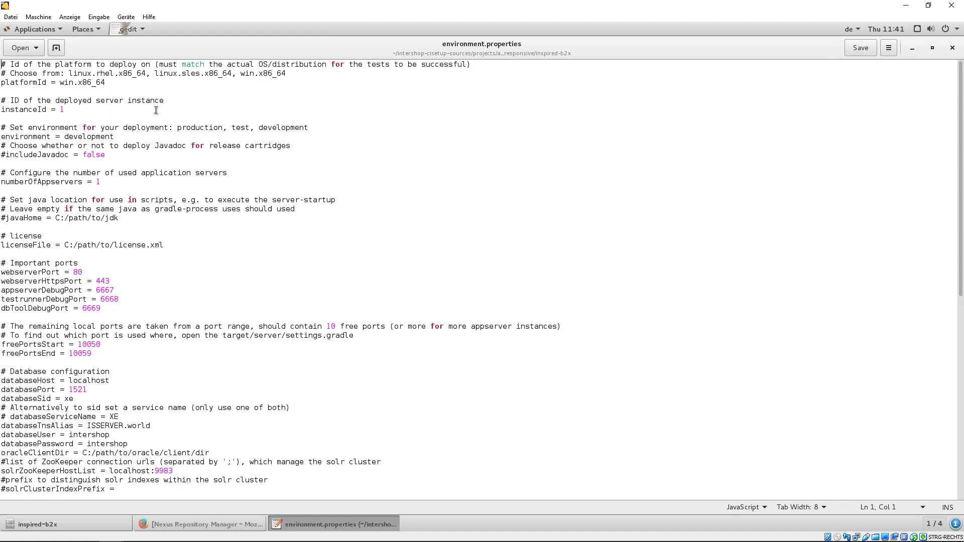
pyautogui.rightClick(71, 74)
pyautogui.moveTo(146, 74); pyautogui.dragTo(59, 82)
pyautogui.click(96, 119)
pyautogui.rightClick(63, 81)
pyautogui.click(101, 154)
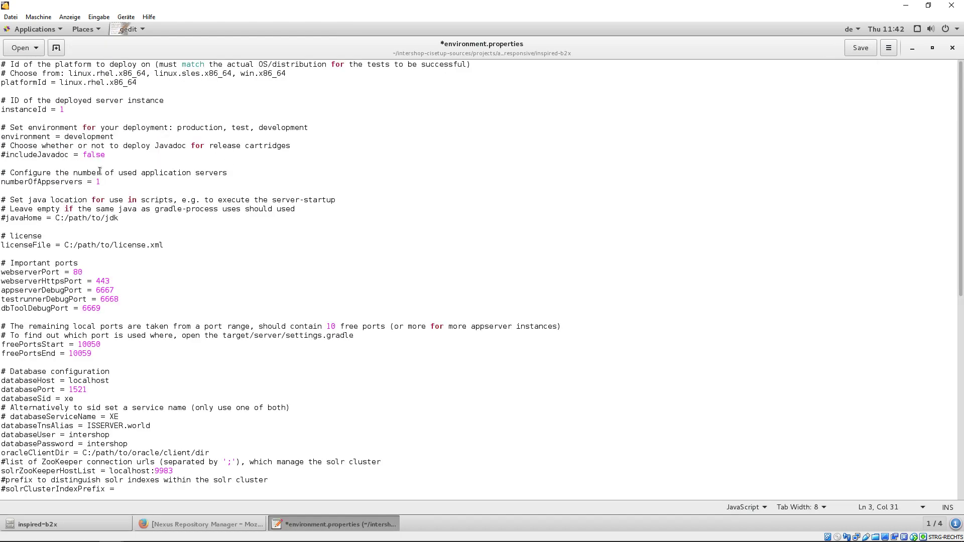
# - Set the licenseFile path and oracleClientDir to /u01/app/oracle/product/11.2.0/xe
pyautogui.moveTo(169, 245); pyautogui.dragTo(64, 245)
pyautogui.hotkey('ctrl', 'v')
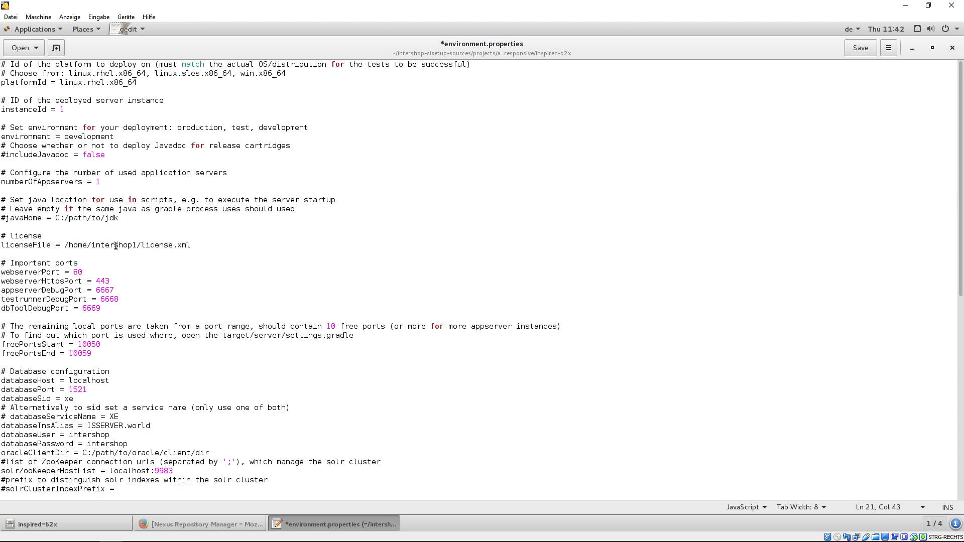
pyautogui.moveTo(223, 452); pyautogui.dragTo(89, 452)
pyautogui.hotkey('ctrl', 'v')
pyautogui.write('/xe')
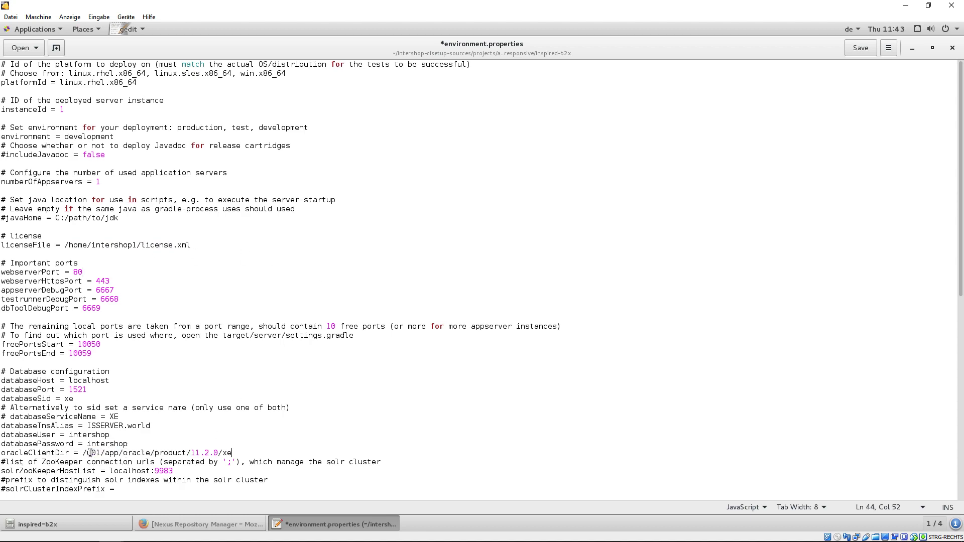
# - Uncomment the Eureka settings, entering eurekaServerEnv, eurekaAppServer and eurekaAppSolrServer values
pyautogui.scroll(-10, 383, 452)
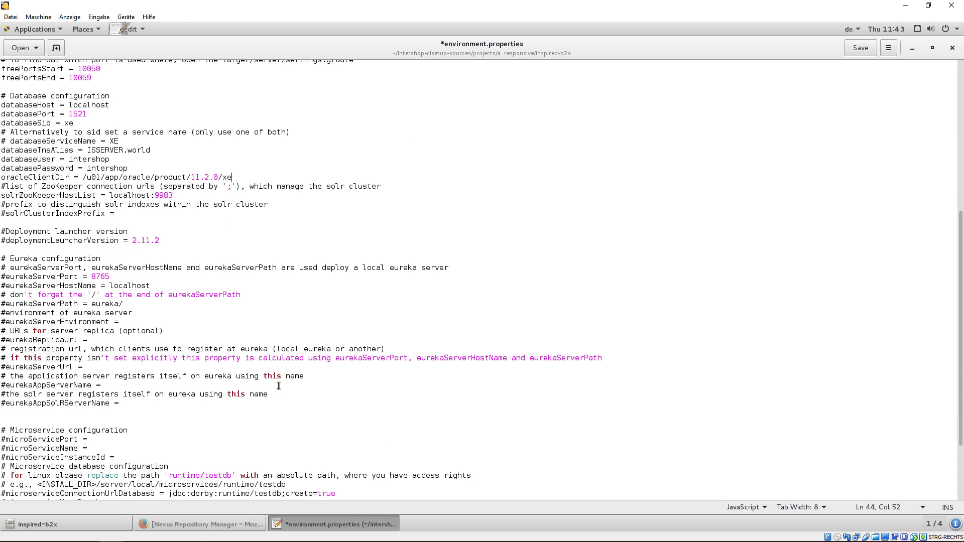
pyautogui.click(2, 276)
pyautogui.press('Delete')
pyautogui.press('Down')
pyautogui.press('Delete')
pyautogui.press('Down')
pyautogui.press('Down')
pyautogui.press('Delete')
pyautogui.press('Down')
pyautogui.press('Down')
pyautogui.press('Delete')
pyautogui.press('End')
pyautogui.write('eurekaServerEnv')
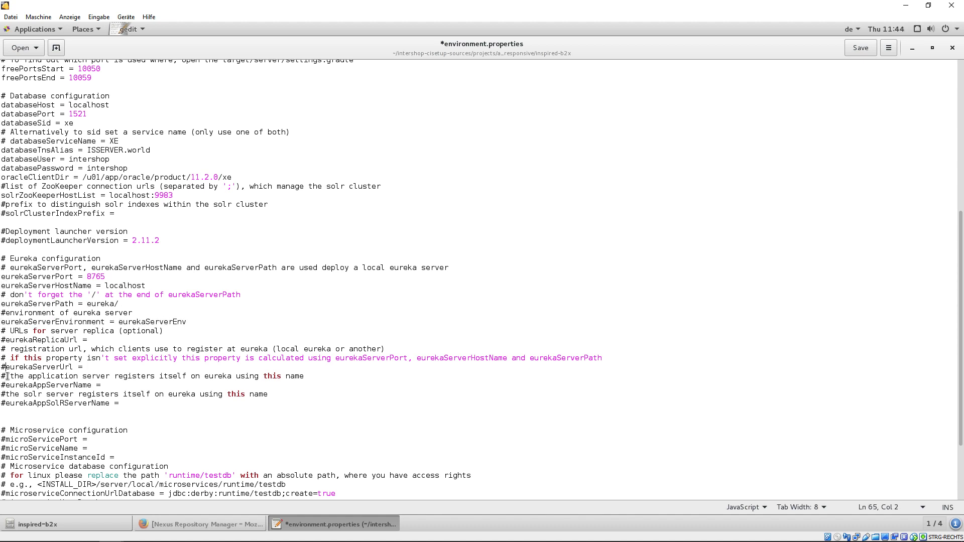
pyautogui.click(1, 385)
pyautogui.press('Delete')
pyautogui.press('End')
pyautogui.write('eurekaAppServer')
pyautogui.click(2, 403)
# - Uncomment microservice settings: port 9123, name microservice1, instance ID microservice1ID, database microservice1
pyautogui.press('Delete')
pyautogui.press('End')
pyautogui.write('eurekaAppSolrServer')
pyautogui.scroll(-4, 251, 420)
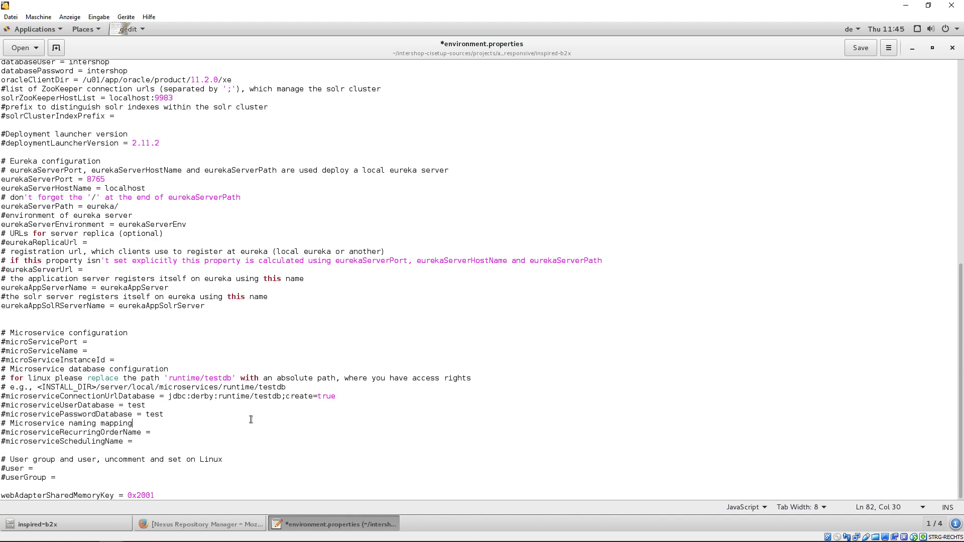
pyautogui.click(2, 342)
pyautogui.press('Delete')
pyautogui.press('End')
pyautogui.write('9123')
pyautogui.press('Down')
pyautogui.press('Home')
pyautogui.press('Delete')
pyautogui.press('End')
pyautogui.write('microservice1')
pyautogui.press('Down')
pyautogui.press('Home')
# - Uncomment the remaining microservice database, user and userGroup lines, entering intershop and intershop1
pyautogui.press('Delete')
pyautogui.press('End')
pyautogui.write('microservice1ID')
pyautogui.press('Down')
pyautogui.press('Down')
pyautogui.press('Down')
pyautogui.press('Down')
pyautogui.press('Home')
pyautogui.press('Delete')
pyautogui.press('Down')
pyautogui.press('Delete')
pyautogui.press('Down')
pyautogui.press('Delete')
pyautogui.press('Down')
pyautogui.press('Down')
pyautogui.press('Delete')
pyautogui.press('End')
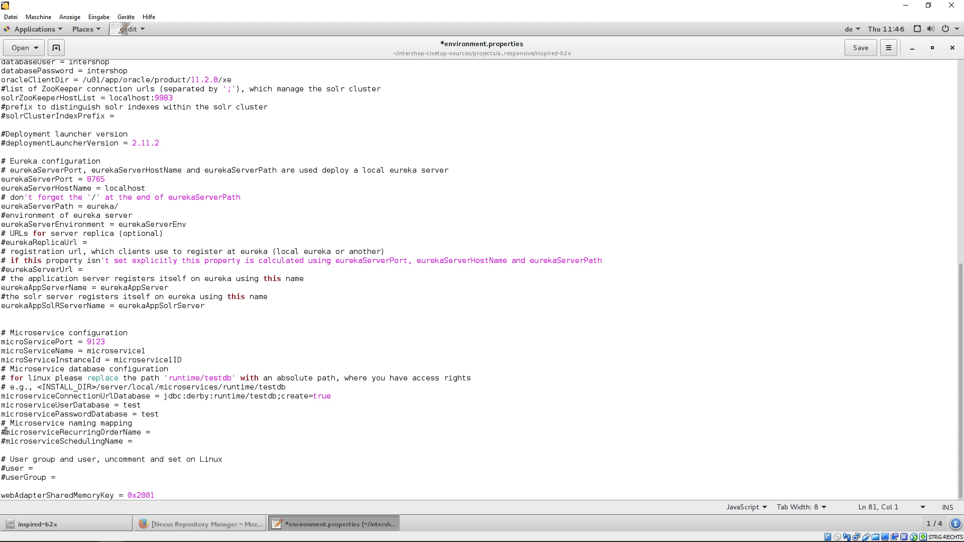
pyautogui.write('microservice1')
pyautogui.press('Down')
pyautogui.press('Home')
pyautogui.press('Delete')
pyautogui.press('End')
pyautogui.write('microservice1')
pyautogui.press('Down')
pyautogui.press('Down')
pyautogui.press('Home')
pyautogui.press('Delete')
pyautogui.press('End')
pyautogui.write('intershop')
pyautogui.press('Down')
pyautogui.press('Home')
pyautogui.press('Delete')
pyautogui.press('End')
pyautogui.write('intershop1')
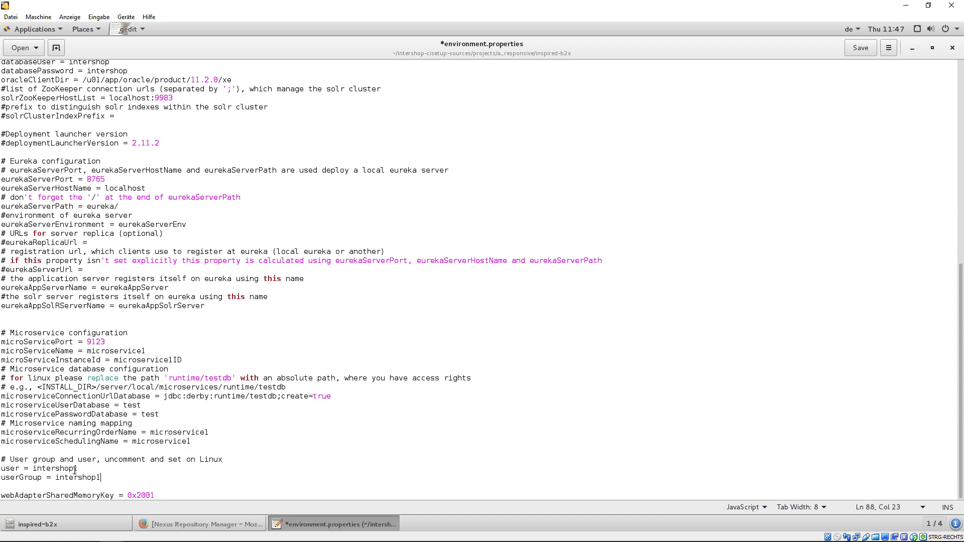
# - Save the edited environment.properties and close gedit
pyautogui.click(858, 47)
pyautogui.click(952, 48)
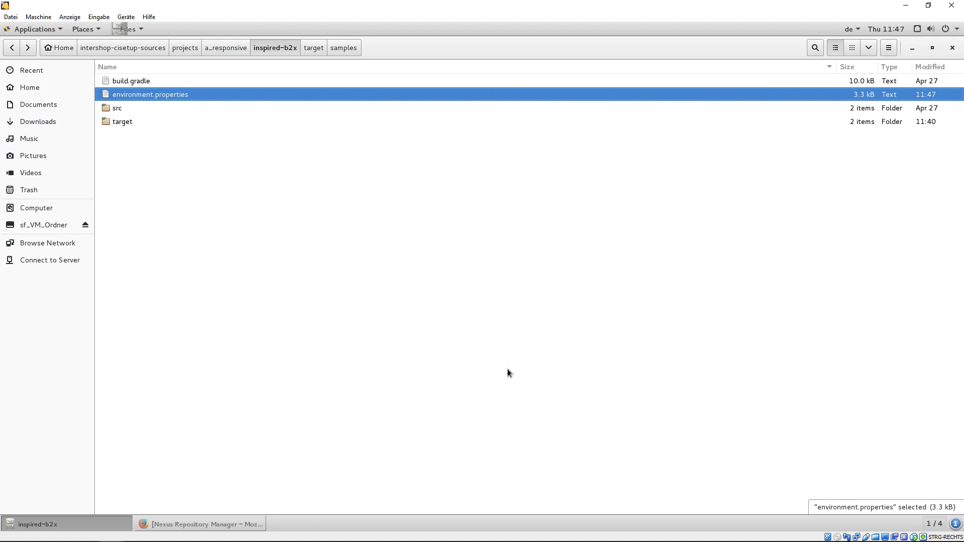
pyautogui.click(508, 369)
# - Copy development.properties from sf_VM_Ordner into inspired-b2x and review it in gedit
pyautogui.click(92, 226)
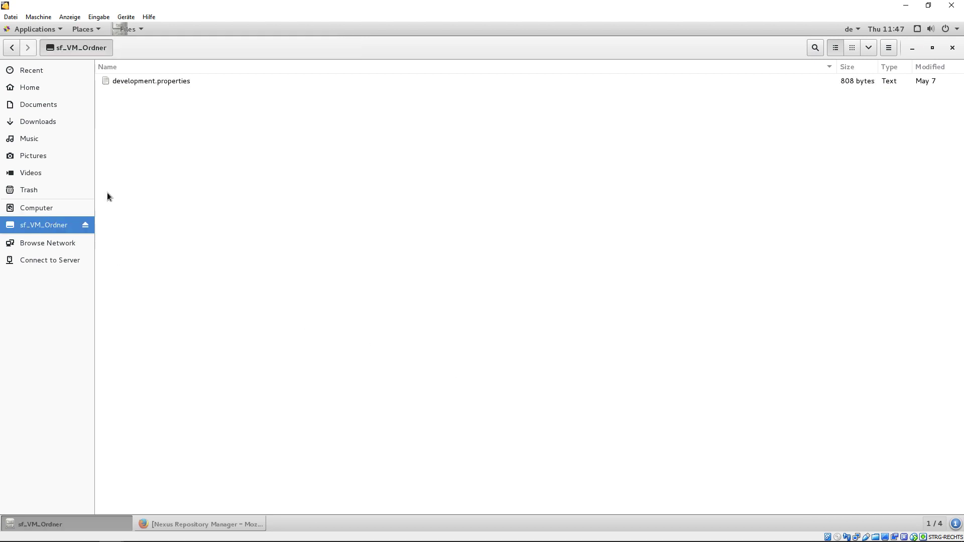
pyautogui.rightClick(176, 81)
pyautogui.click(180, 144)
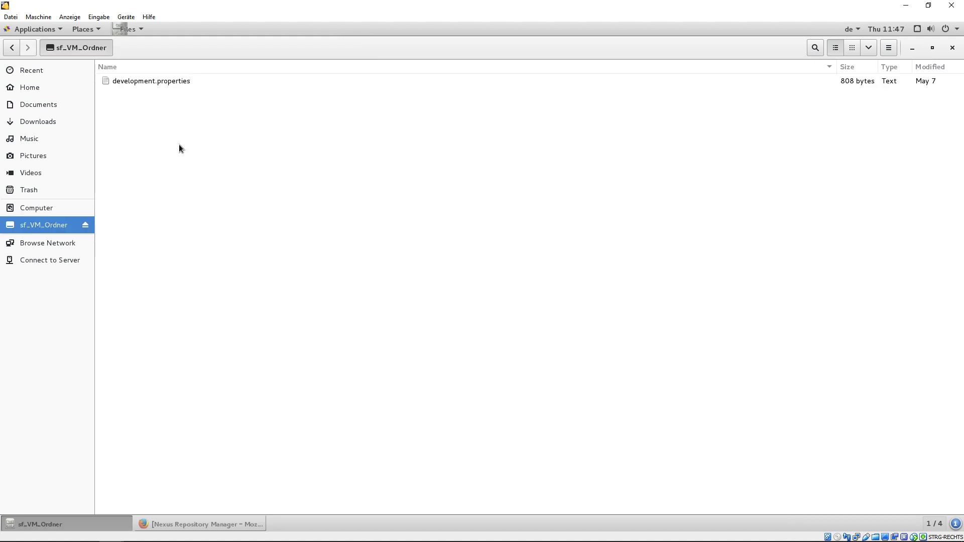
pyautogui.click(13, 50)
pyautogui.rightClick(195, 197)
pyautogui.click(221, 243)
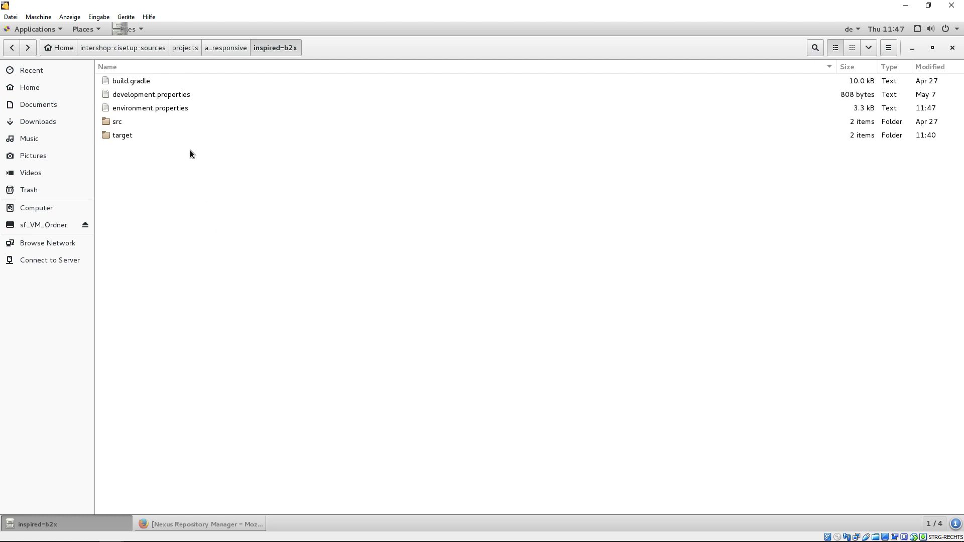
pyautogui.doubleClick(176, 95)
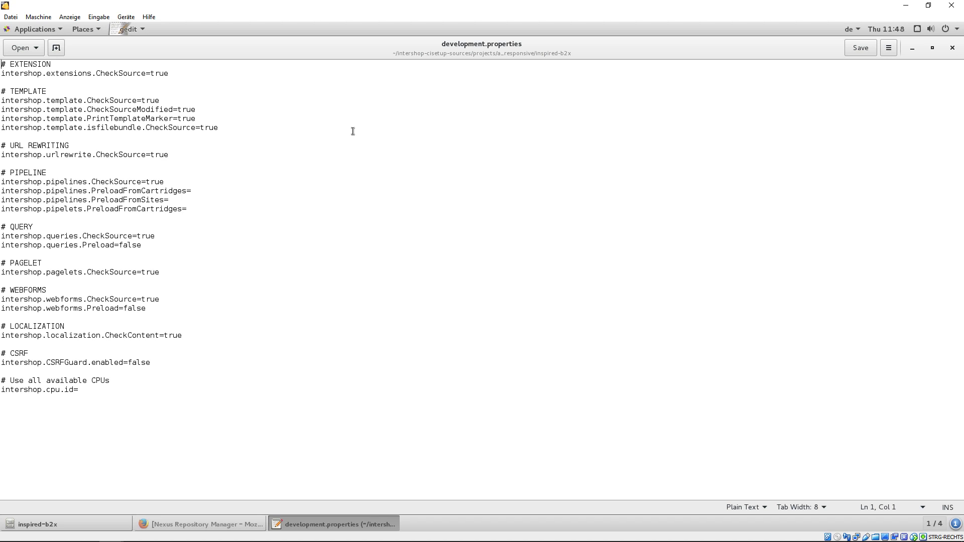
pyautogui.click(952, 47)
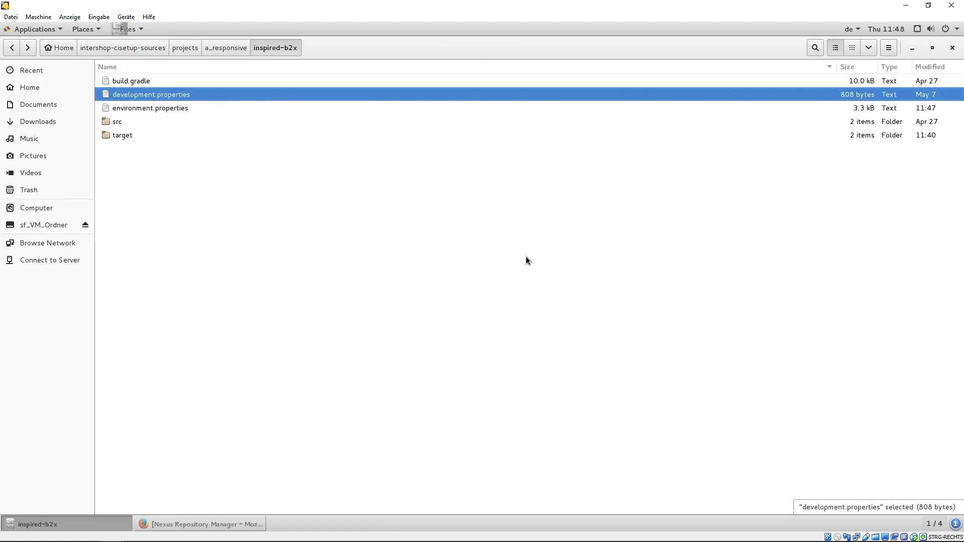
# - Open a terminal in a_responsive and source gradle_environment.sh
pyautogui.click(239, 50)
pyautogui.click(333, 503)
pyautogui.rightClick(333, 503)
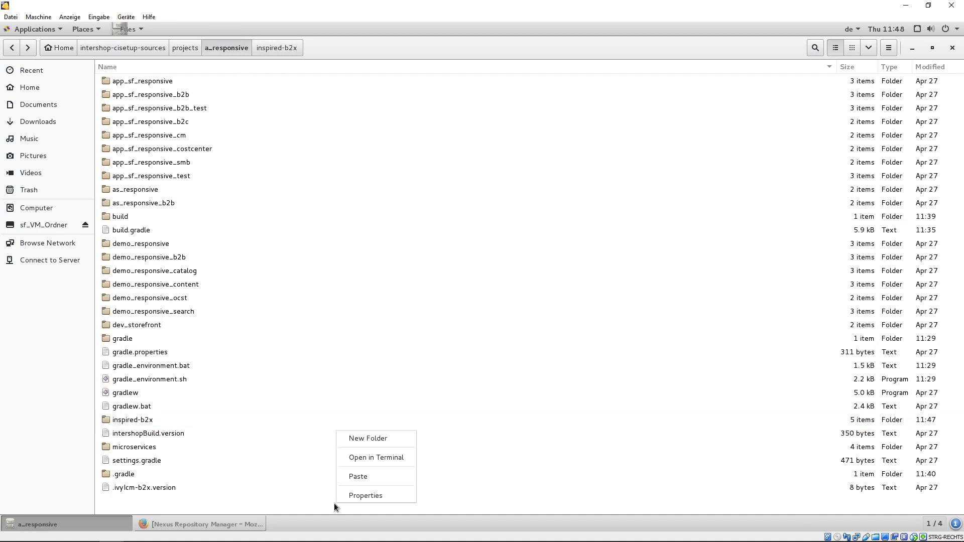
pyautogui.click(387, 455)
pyautogui.write('. gradle_en')
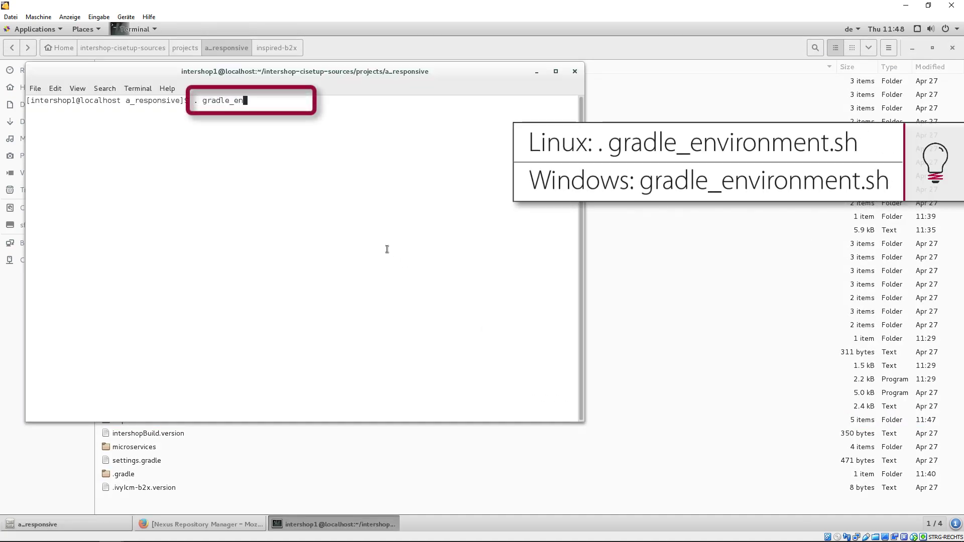
pyautogui.write('vironment.sh')
pyautogui.press('Return')
# - Run ./gradlew publish to a successful build, then exit the terminal
pyautogui.write('./')
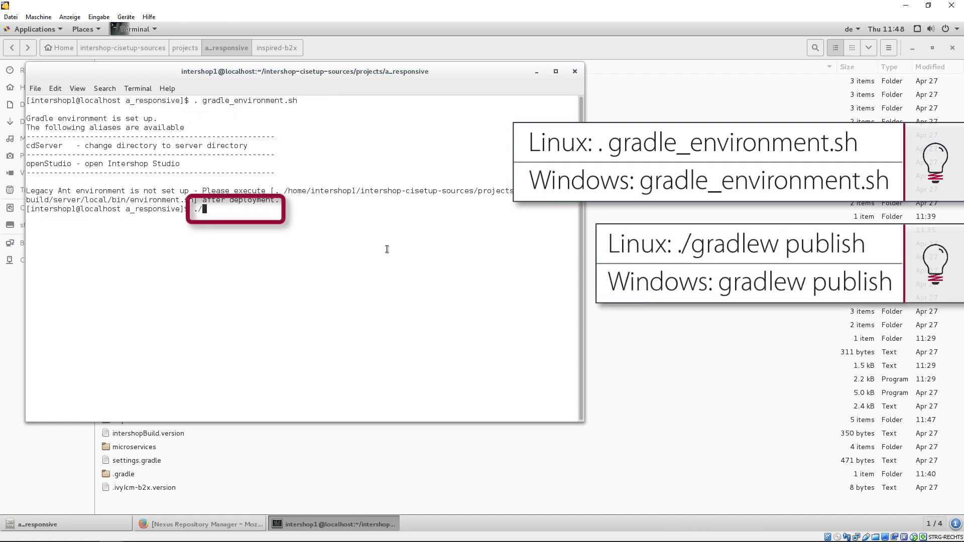
pyautogui.write('gradlew publish')
pyautogui.press('Return')
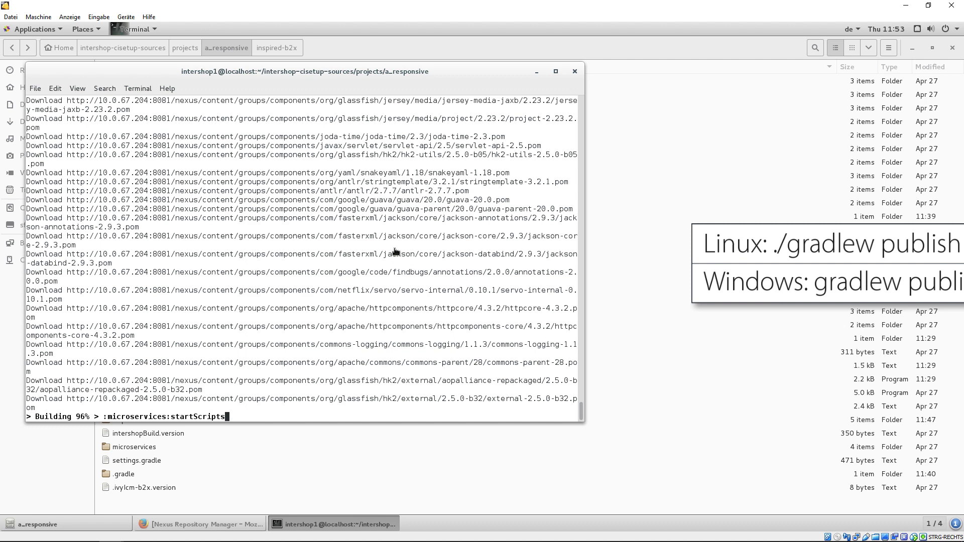
pyautogui.write('exit')
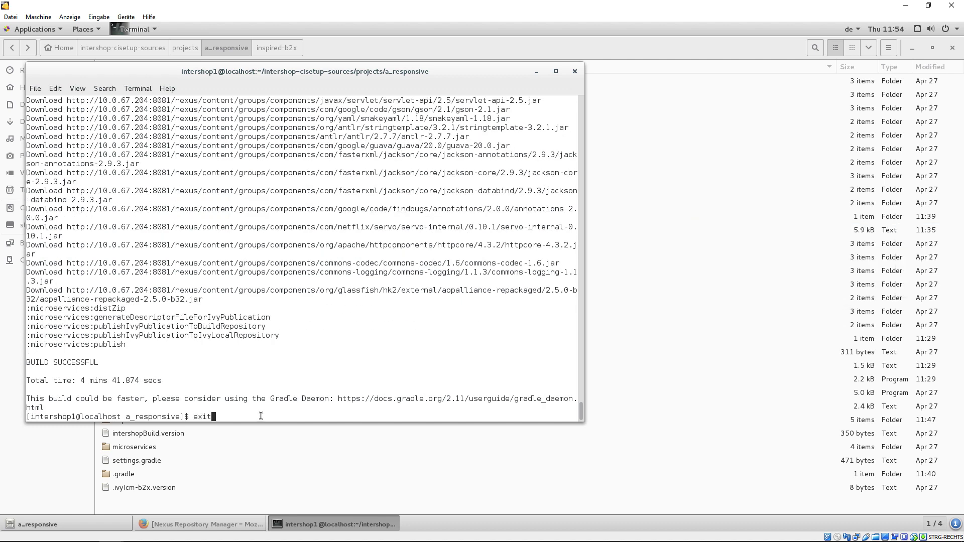
pyautogui.press('Return')
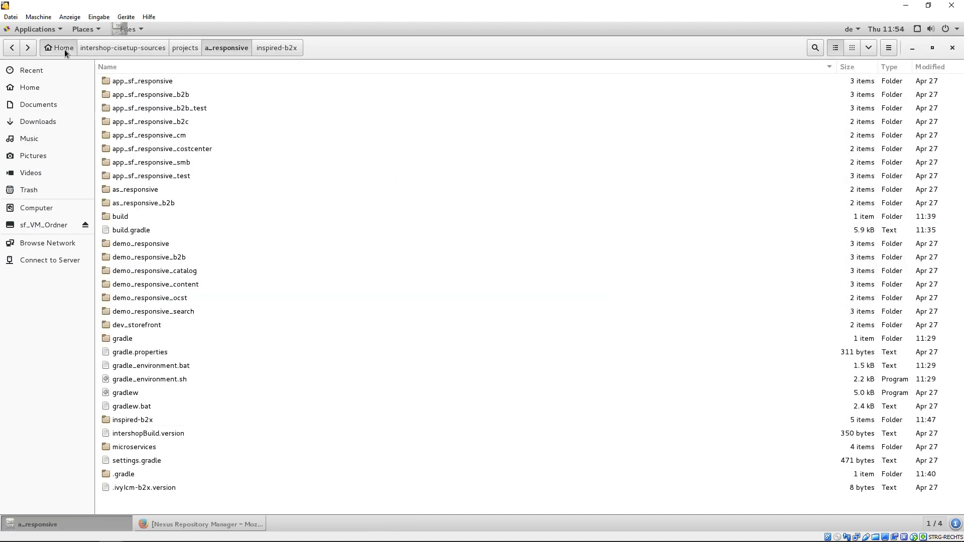
# - Browse ~/.gradle/.localRepo to inspired-b2x/3.0.0-LOCAL and open ivys/ivy-3.0.0-LOCAL.xml
pyautogui.click(64, 49)
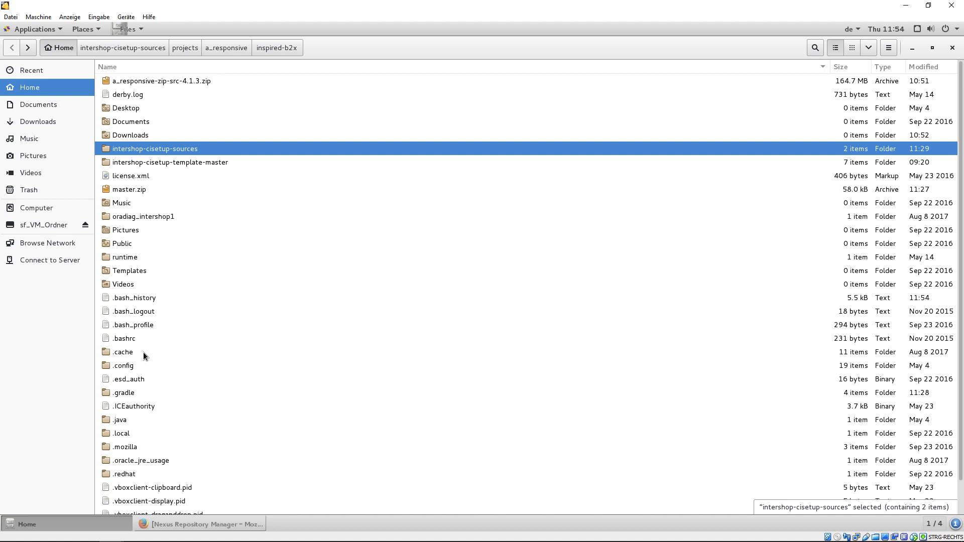
pyautogui.doubleClick(125, 393)
pyautogui.doubleClick(137, 135)
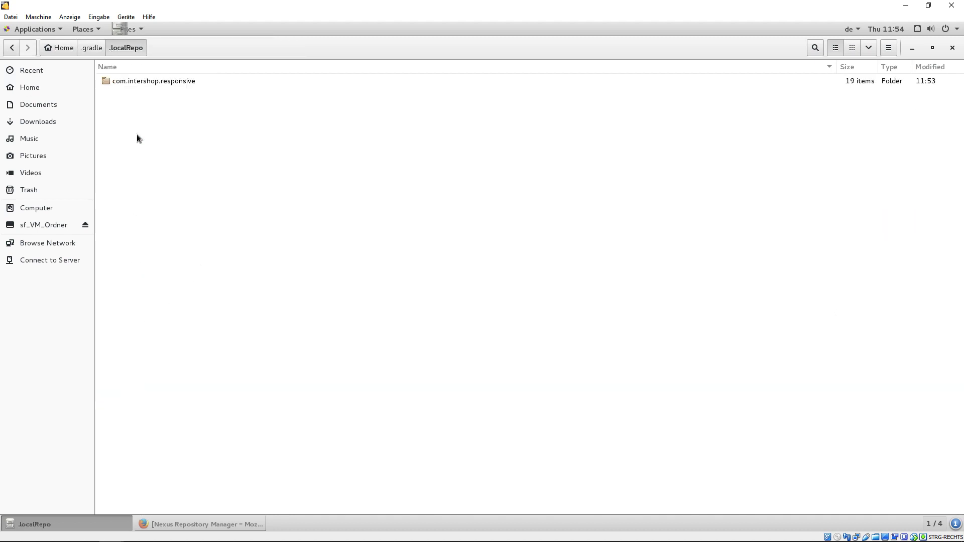
pyautogui.doubleClick(166, 81)
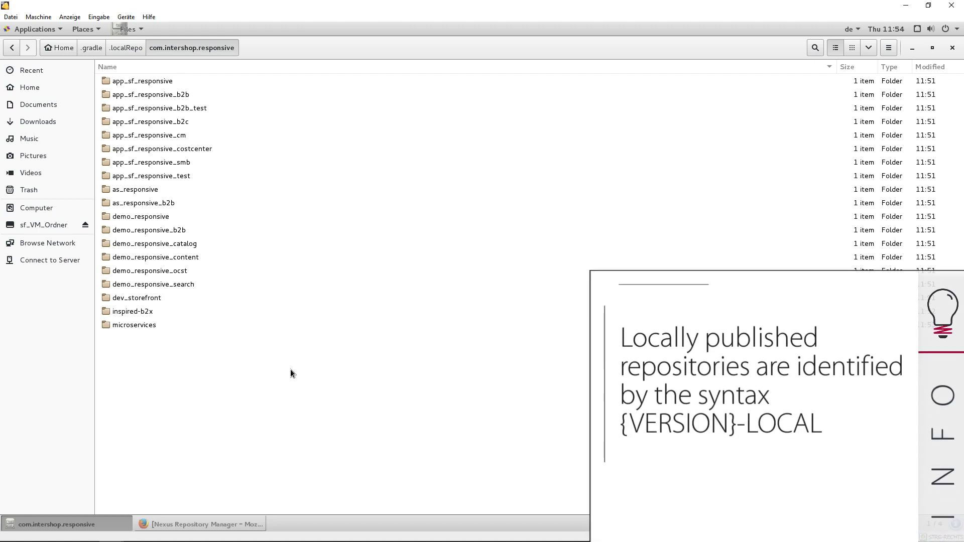
pyautogui.doubleClick(146, 312)
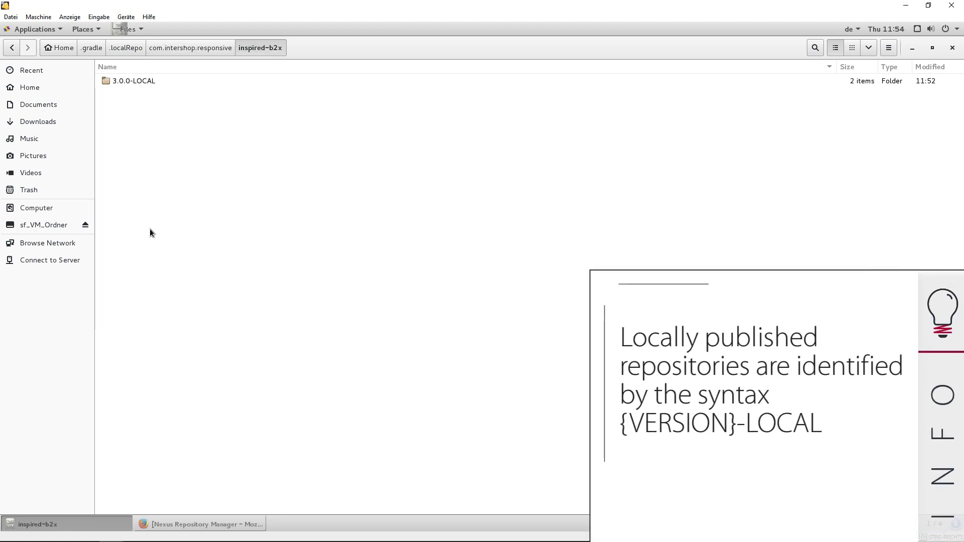
pyautogui.doubleClick(146, 81)
pyautogui.doubleClick(128, 82)
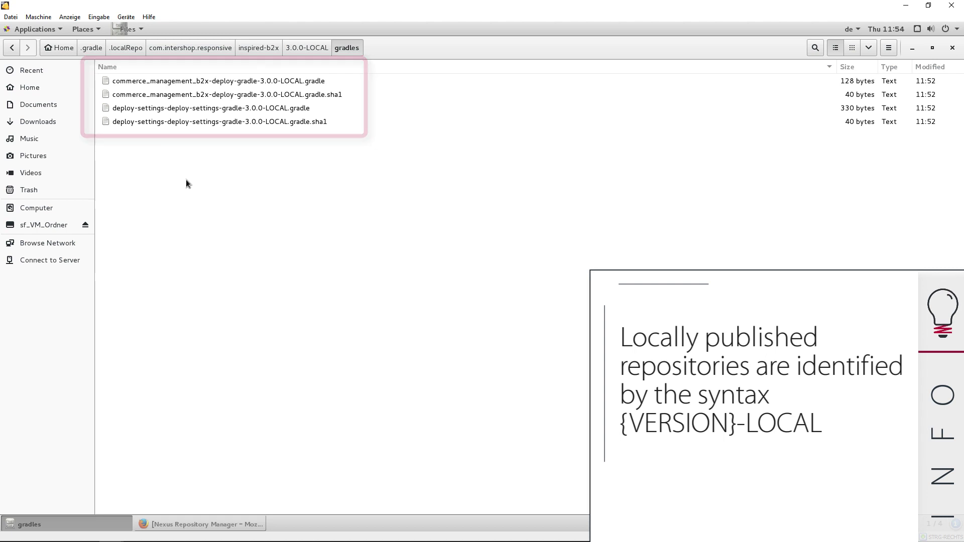
pyautogui.click(305, 47)
pyautogui.doubleClick(135, 98)
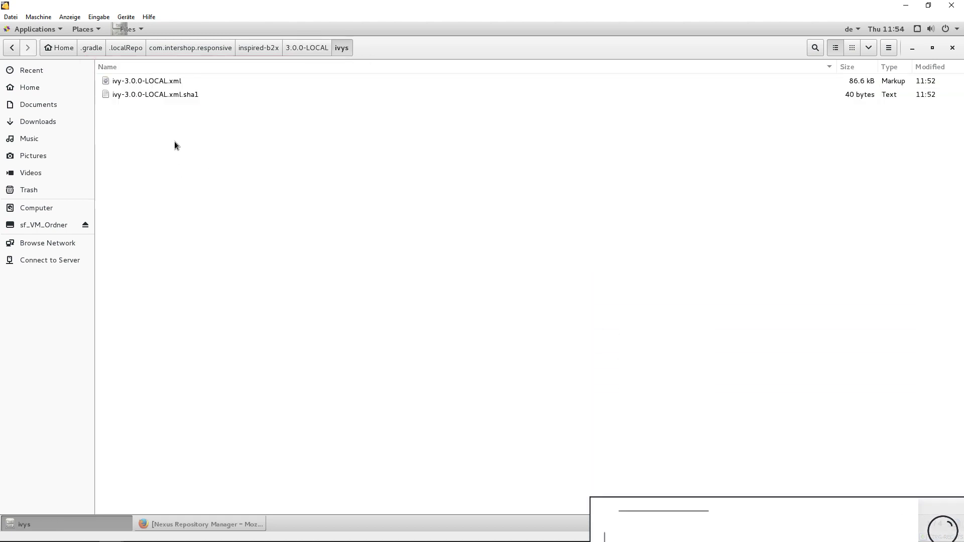
pyautogui.doubleClick(166, 83)
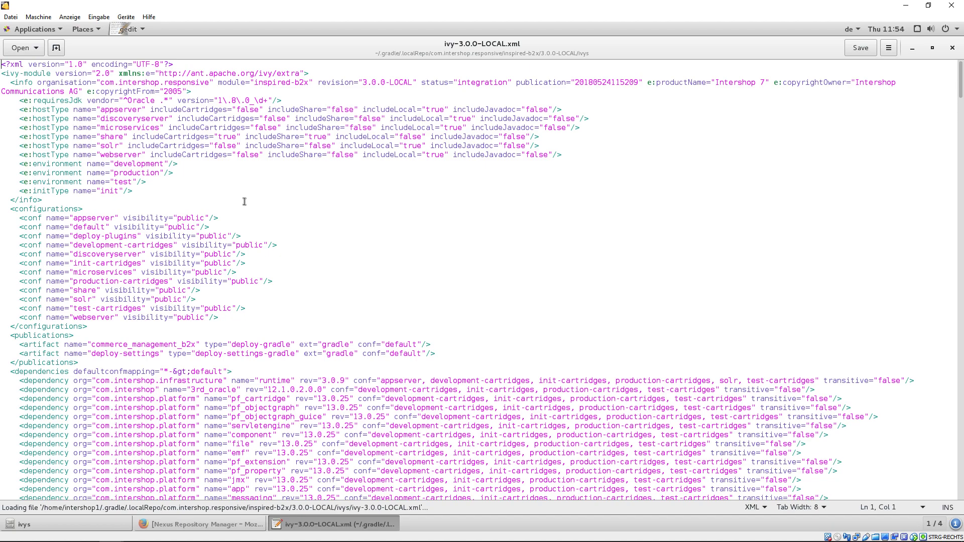
# - Search the ivy file for '7.9' to find rev 7.9.1.3, then close it
pyautogui.hotkey('ctrl', 'f')
pyautogui.write('7.9')
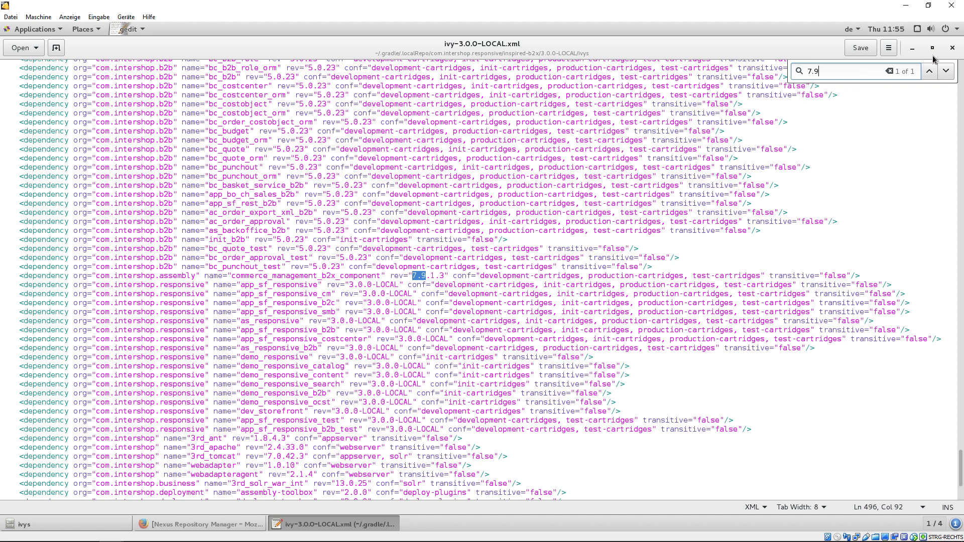
pyautogui.click(952, 48)
pyautogui.click(561, 200)
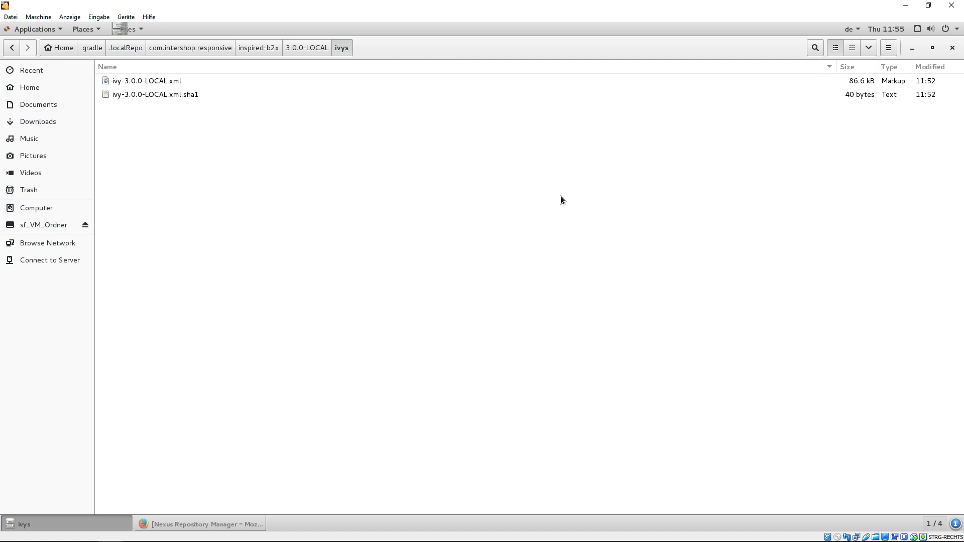
# - Open a terminal in intershop-cisetup-sources/projects/a_responsive
pyautogui.click(55, 44)
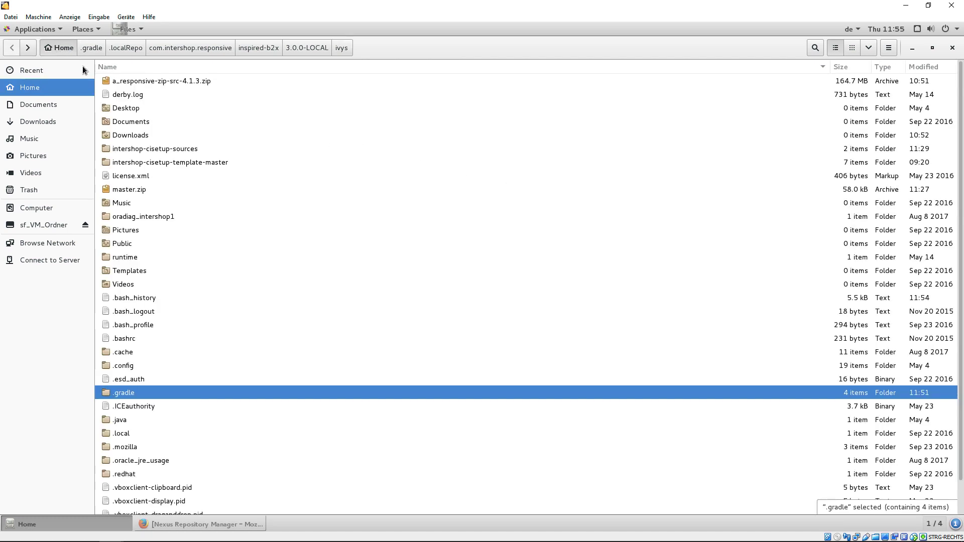
pyautogui.doubleClick(167, 149)
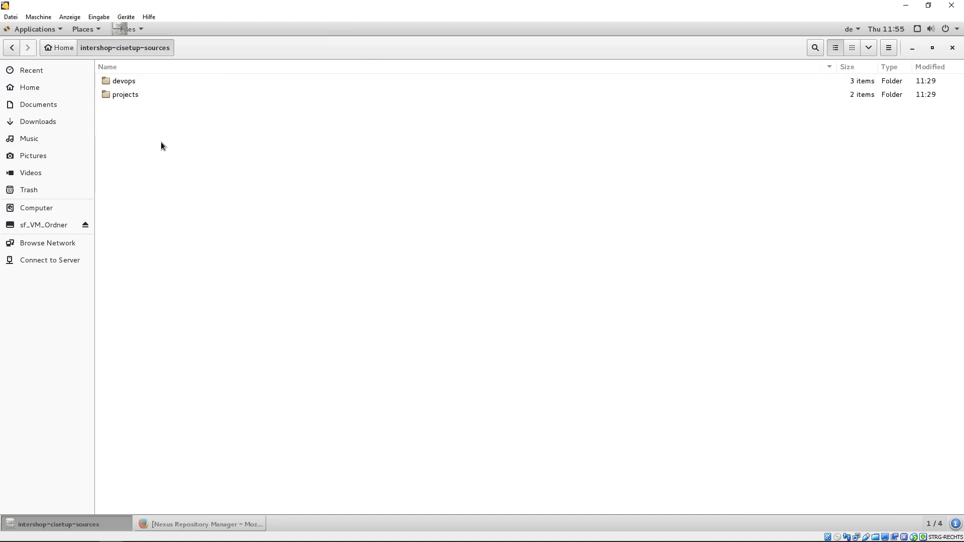
pyautogui.doubleClick(134, 97)
pyautogui.doubleClick(134, 80)
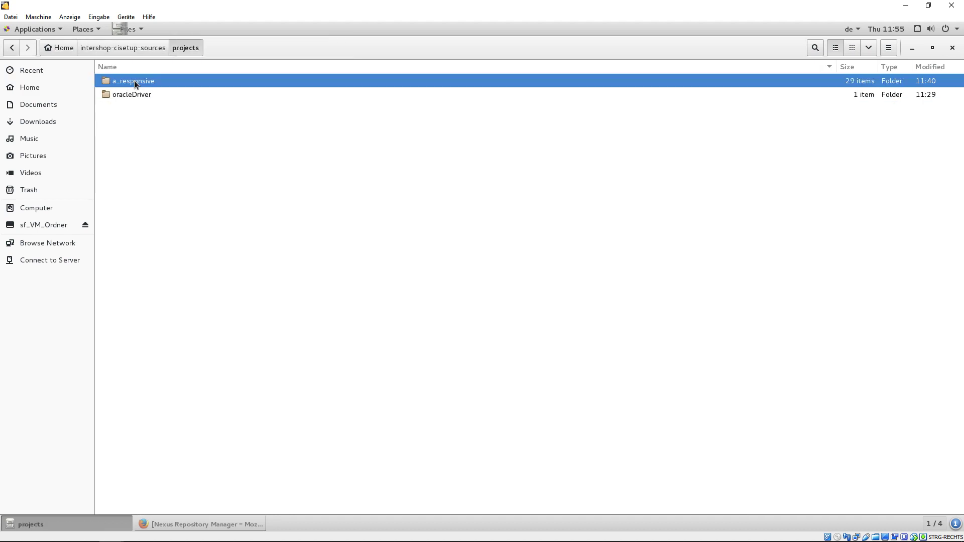
pyautogui.rightClick(331, 501)
pyautogui.click(360, 456)
# - Source gradle_environment.sh and run ./gradlew deployServer
pyautogui.write('. gradle')
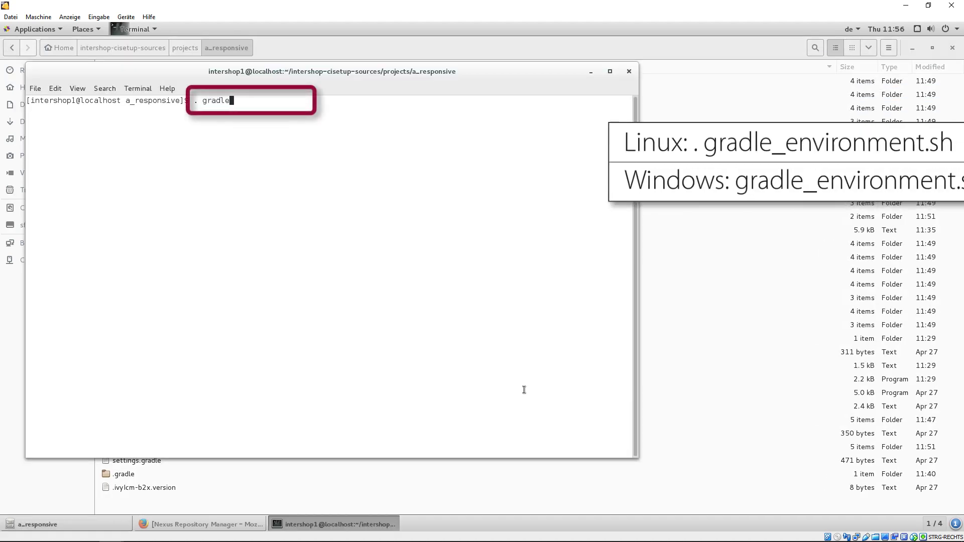
pyautogui.write('_environment.sh')
pyautogui.press('Return')
pyautogui.write('./gradlew deployServer')
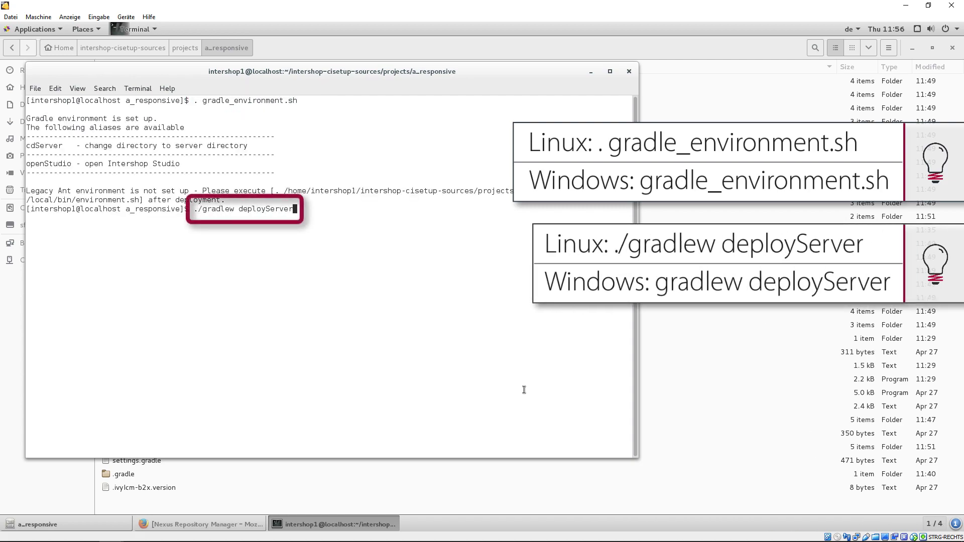
pyautogui.press('Return')
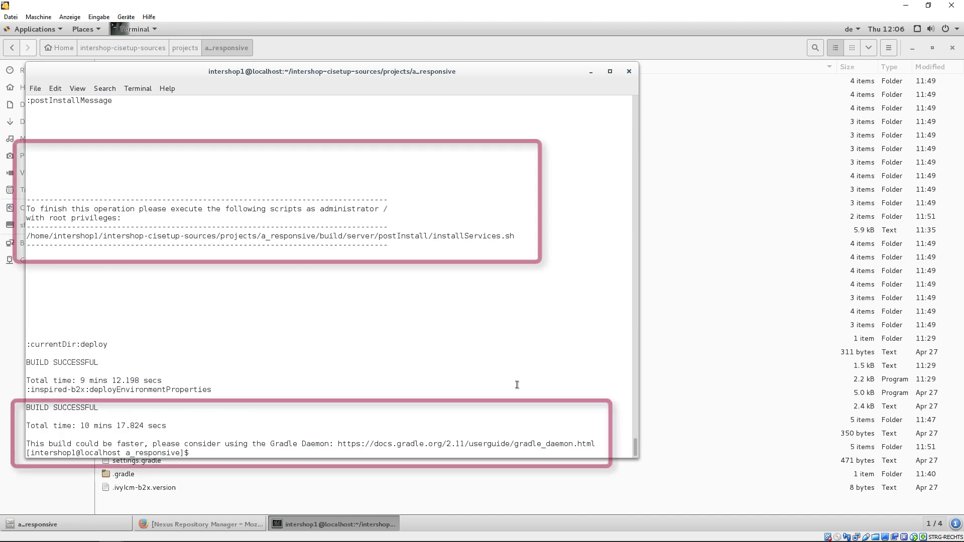
# - Switch to root with su - and the root password
pyautogui.write('su -')
pyautogui.press('Return')
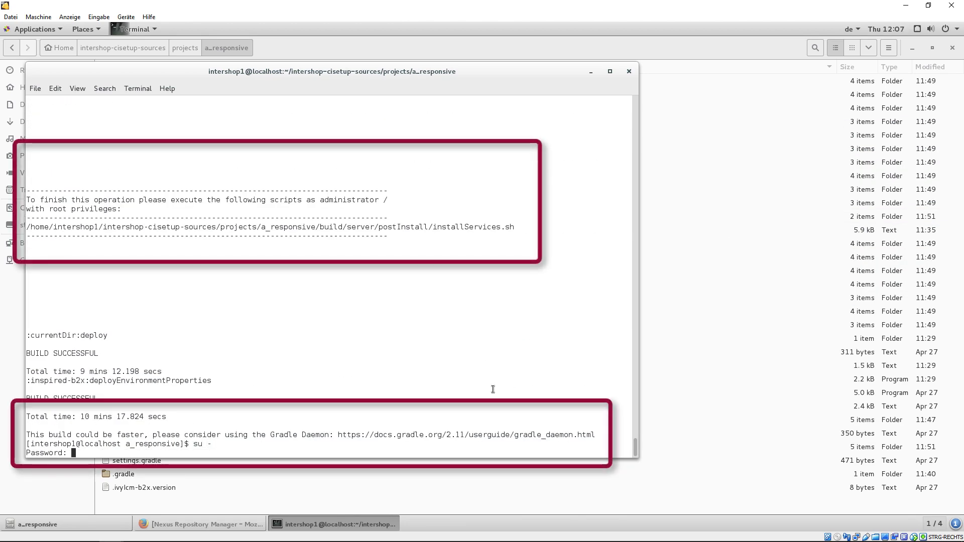
pyautogui.press('Return')
# - Copy the installServices.sh path from the build output and run it at the root prompt
pyautogui.moveTo(570, 209); pyautogui.dragTo(28, 209)
pyautogui.rightClick(57, 227)
pyautogui.click(67, 236)
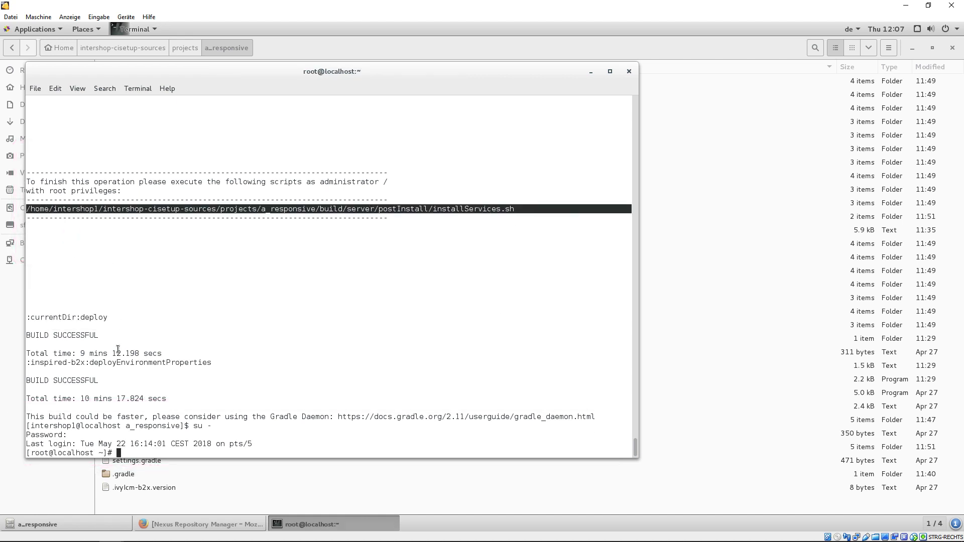
pyautogui.rightClick(126, 444)
pyautogui.click(159, 375)
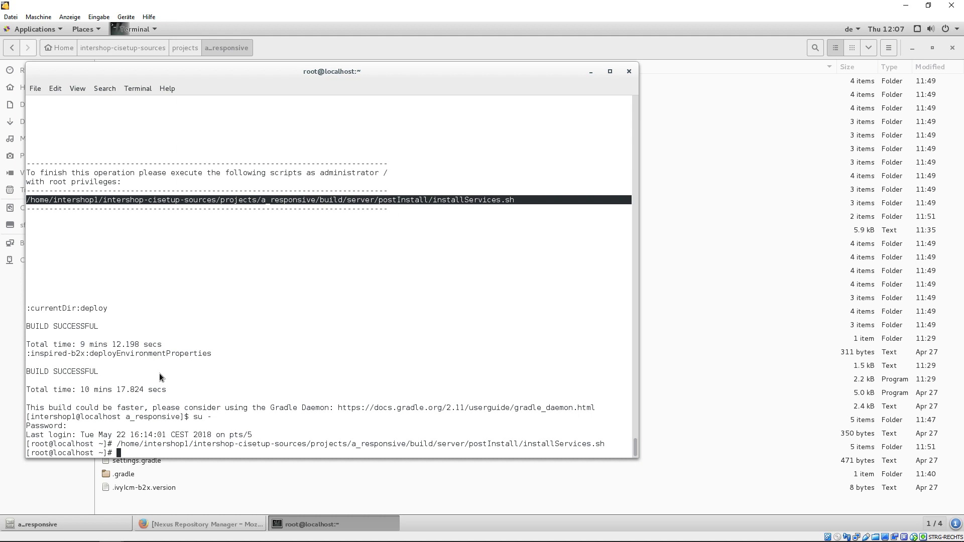
pyautogui.click(330, 380)
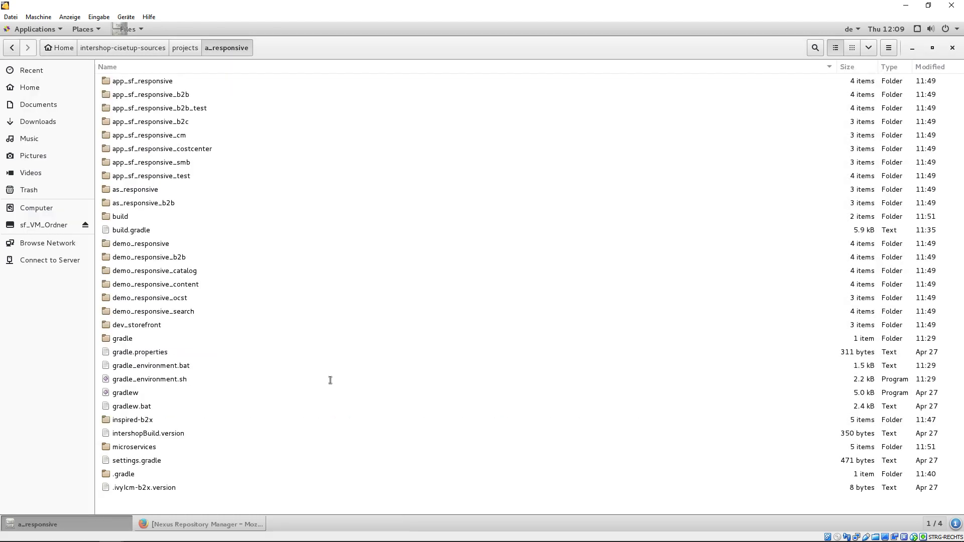
# - Open a terminal in build/server/local/tools/dbinit/bin
pyautogui.doubleClick(125, 215)
pyautogui.doubleClick(125, 95)
pyautogui.click(121, 109)
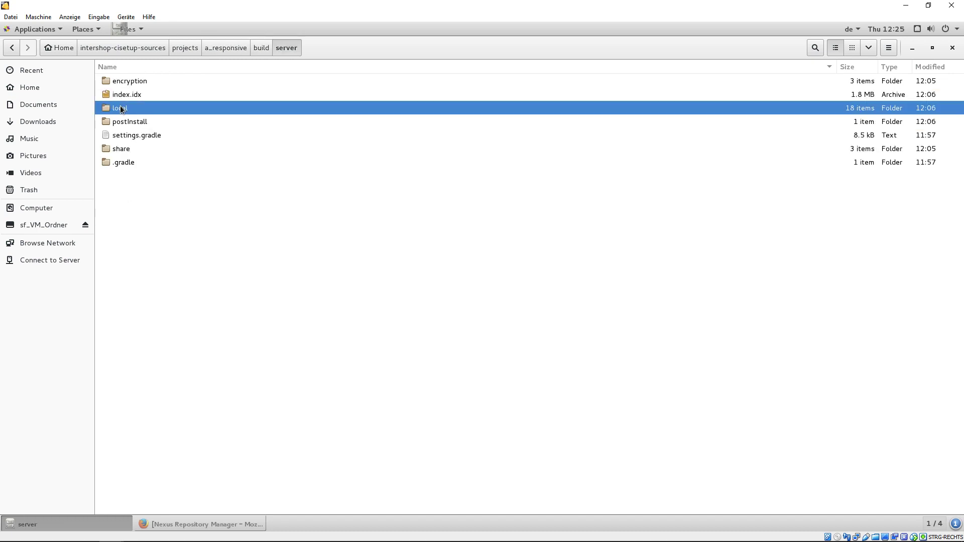
pyautogui.doubleClick(121, 108)
pyautogui.doubleClick(122, 279)
pyautogui.doubleClick(126, 122)
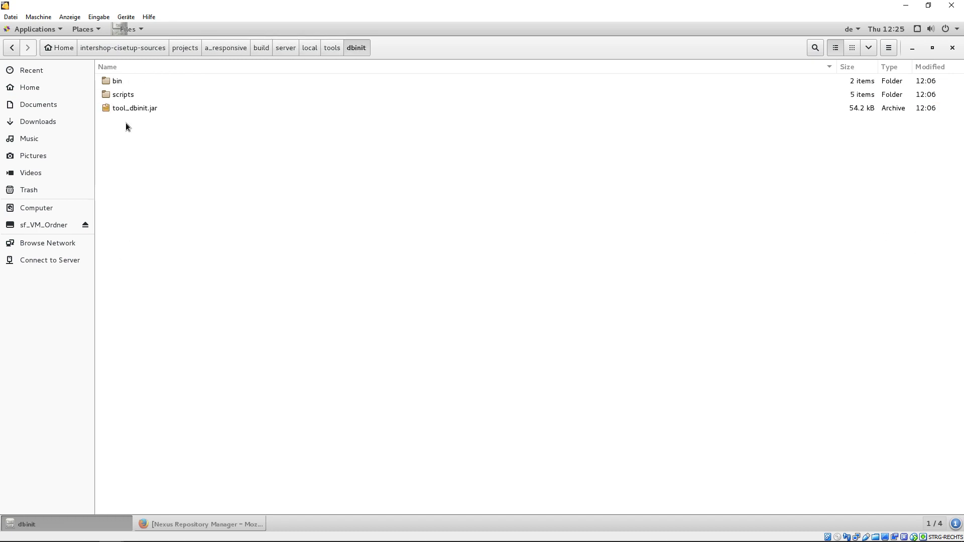
pyautogui.doubleClick(120, 81)
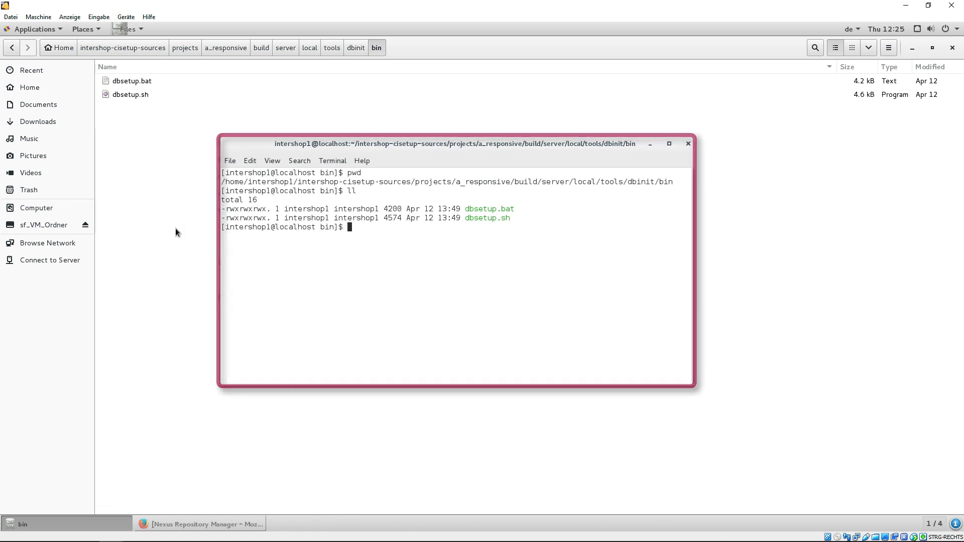
pyautogui.rightClick(176, 230)
pyautogui.click(200, 260)
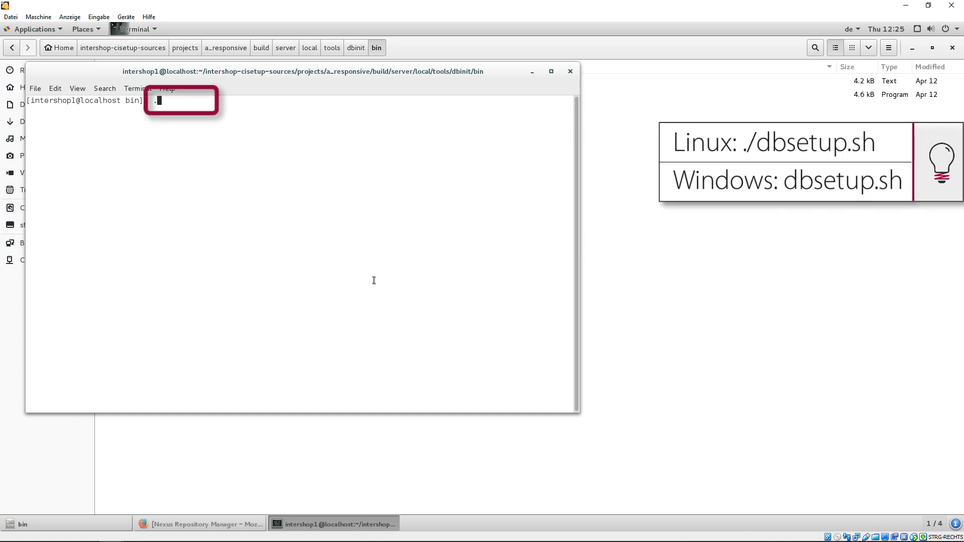
# - Run ./dbsetup.sh, accepting every default database setting
pyautogui.write('./dbsetup.sh')
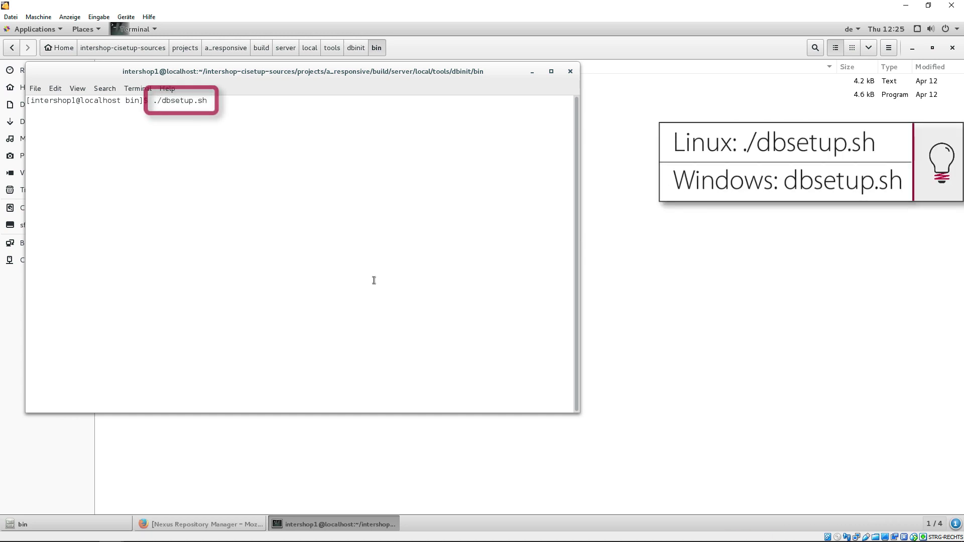
pyautogui.press('Return')
pyautogui.press('Return')
pyautogui.press('Return')
pyautogui.press('Return')
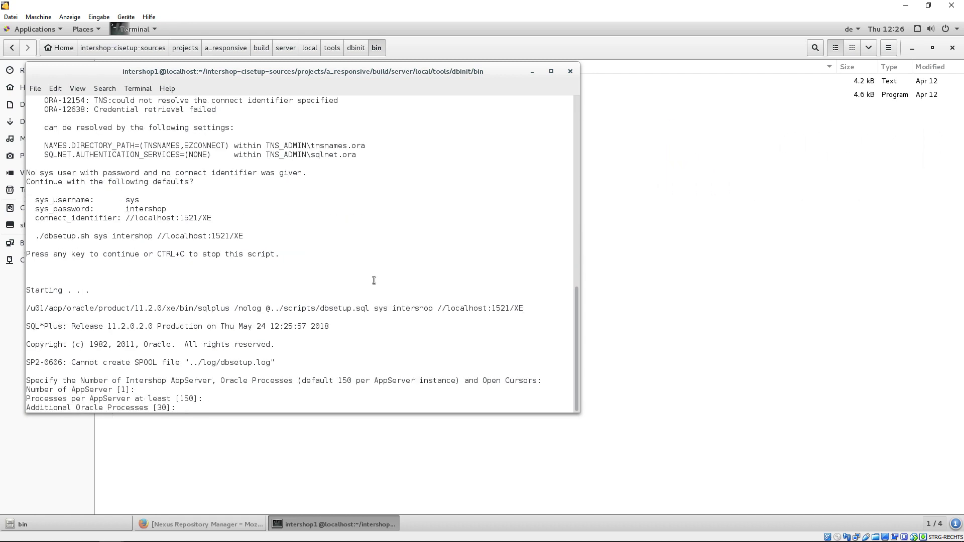
pyautogui.press('Return')
pyautogui.press('Return')
pyautogui.press('Return')
pyautogui.press('Return')
pyautogui.press('Return')
pyautogui.press('Return')
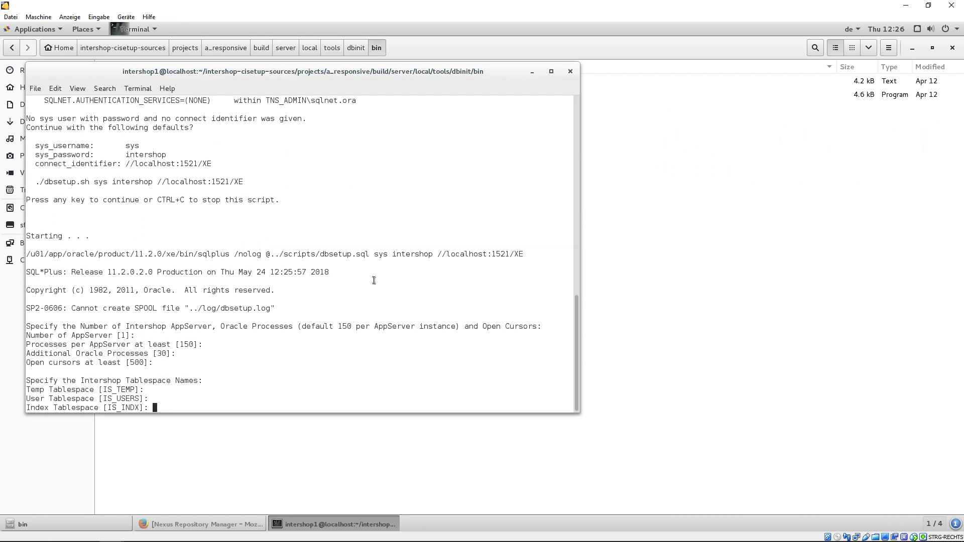
pyautogui.press('Return')
pyautogui.press('Return')
pyautogui.press('Return')
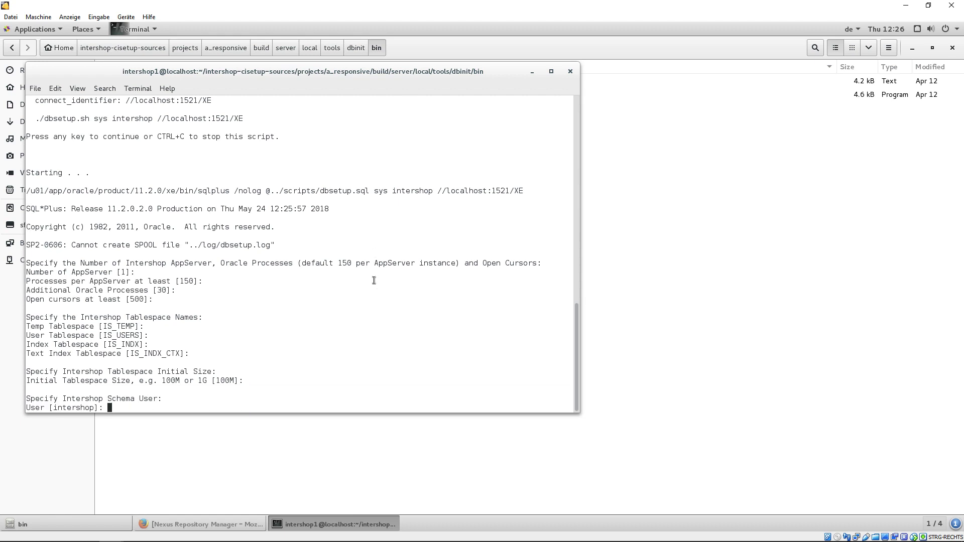
pyautogui.press('Return')
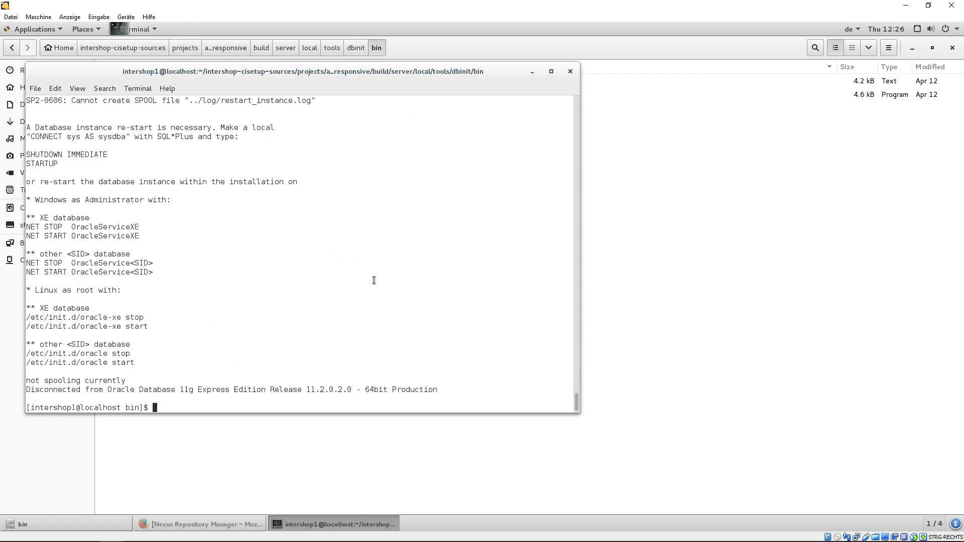
# - Exit the dbsetup terminal and open a new terminal in the server's local/bin folder
pyautogui.write('exit')
pyautogui.press('Return')
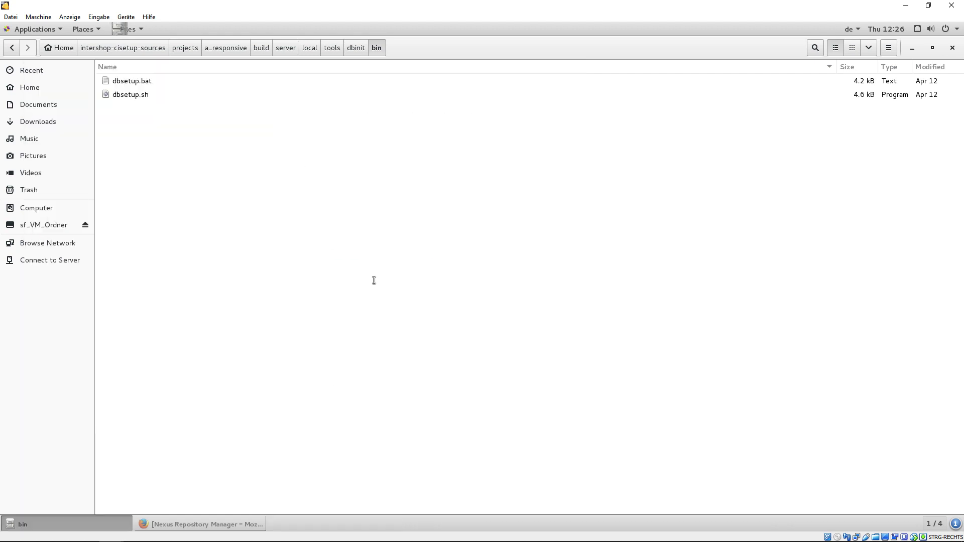
pyautogui.click(310, 49)
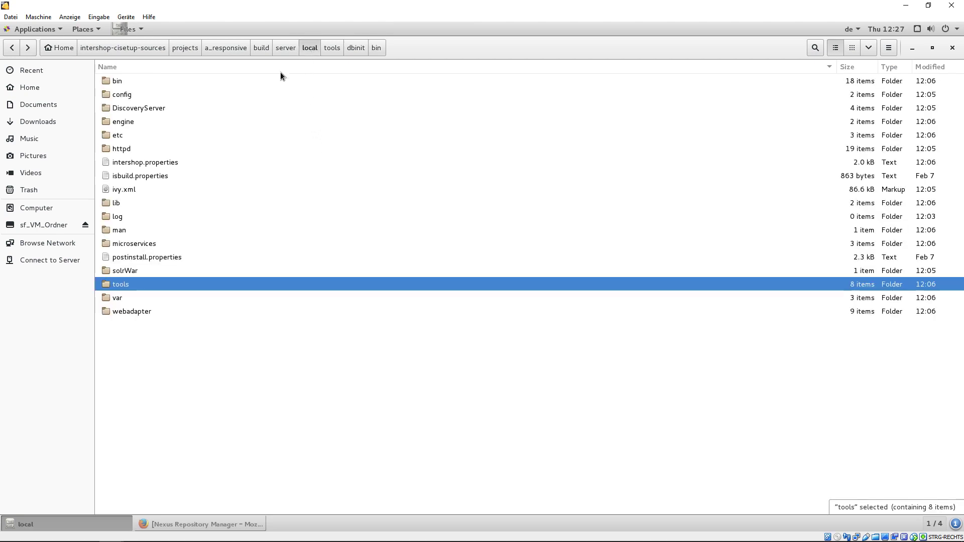
pyautogui.doubleClick(116, 80)
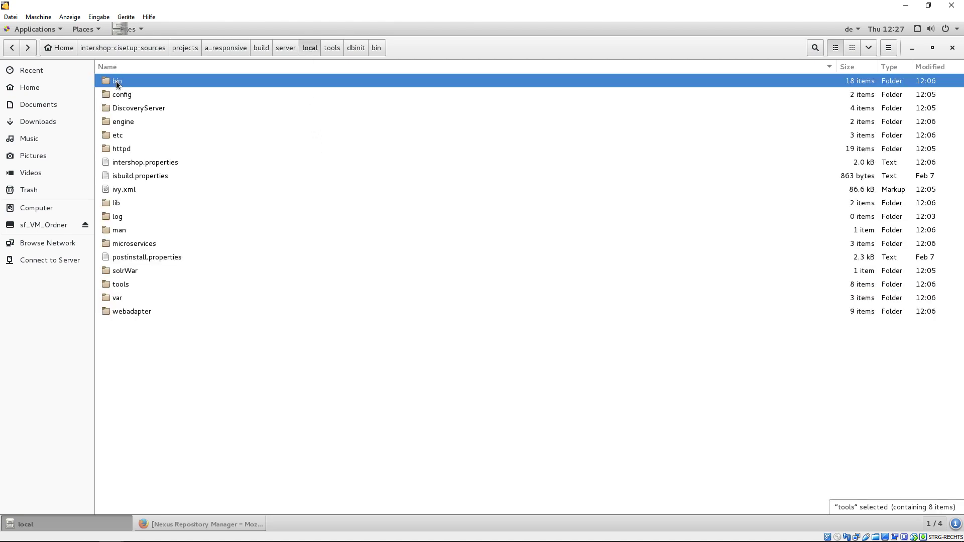
pyautogui.rightClick(236, 377)
pyautogui.click(288, 402)
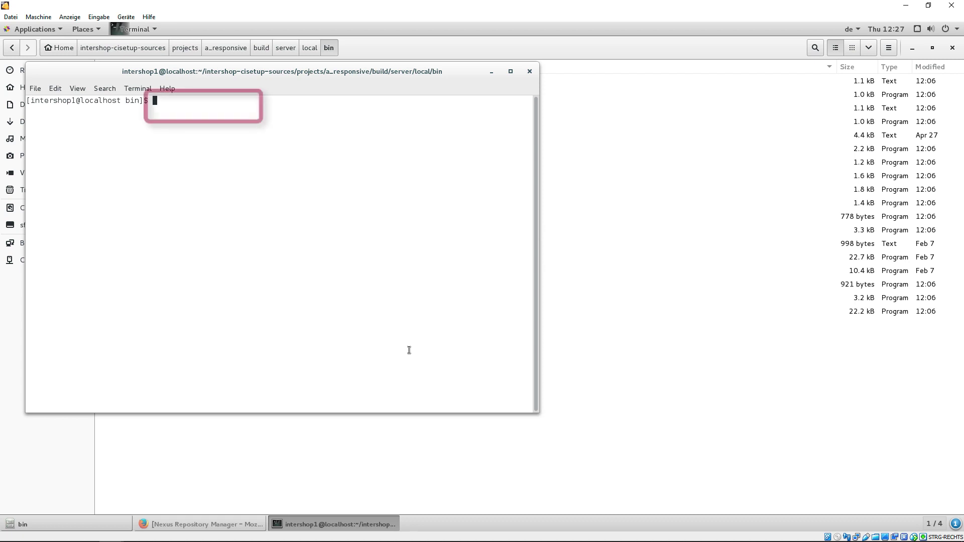
# - Source environment.sh and run ./dbinit.sh -classic
pyautogui.write('. environment.sh')
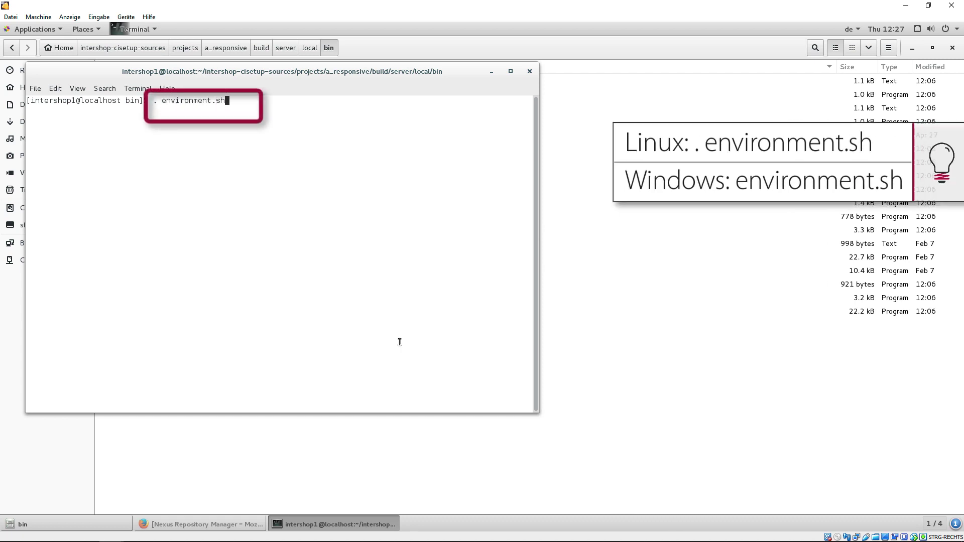
pyautogui.press('Return')
pyautogui.write('./dbinit')
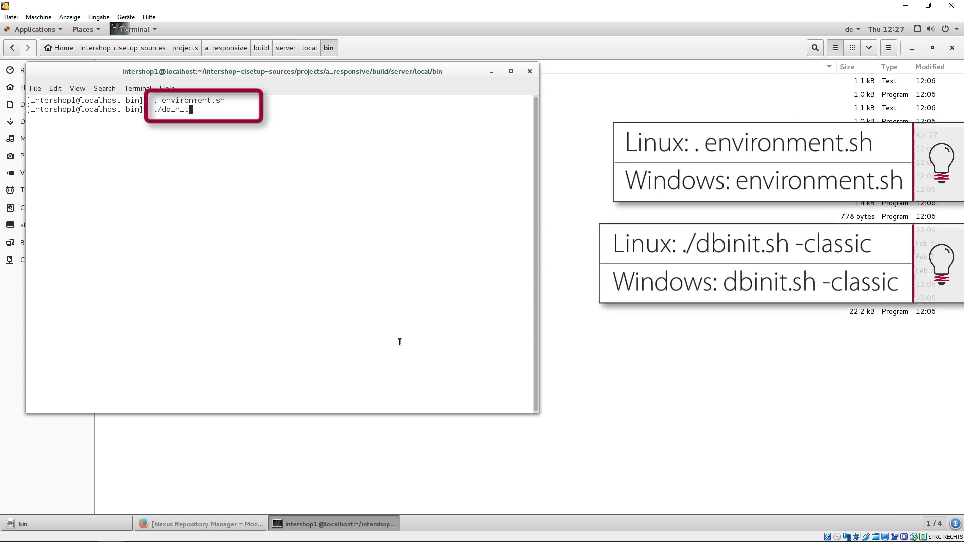
pyautogui.write('.sh -classic')
pyautogui.press('Return')
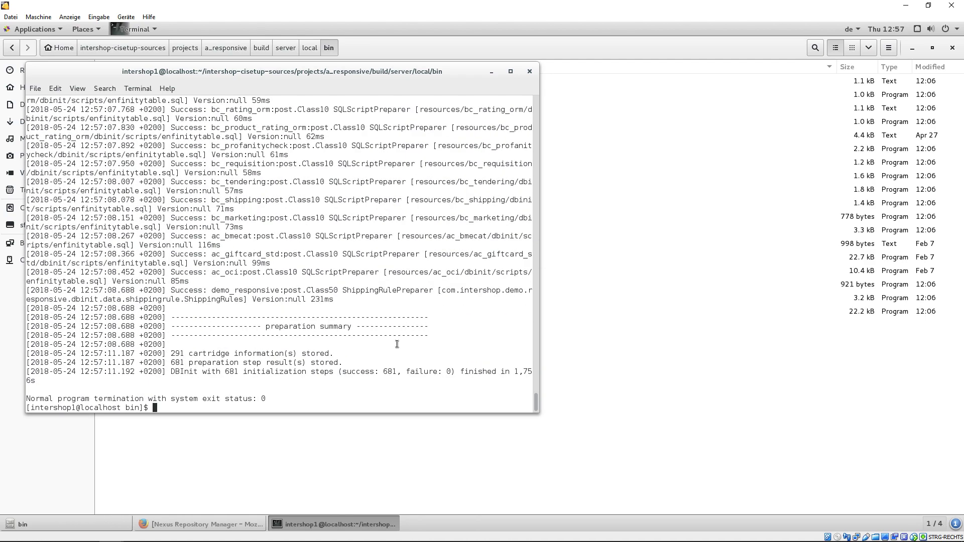
# - Become root with su - and list the service scripts in /etc/init.d
pyautogui.write('su -')
pyautogui.press('Return')
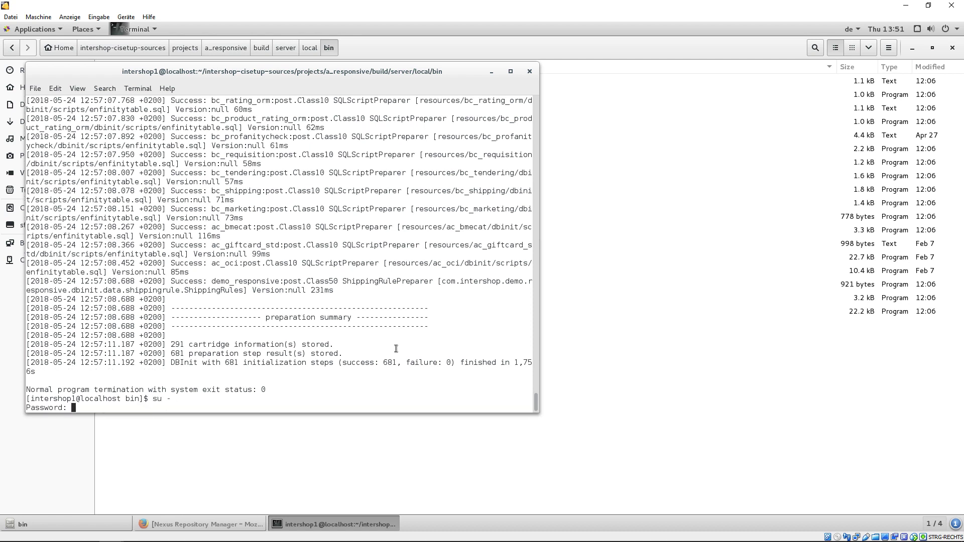
pyautogui.press('Return')
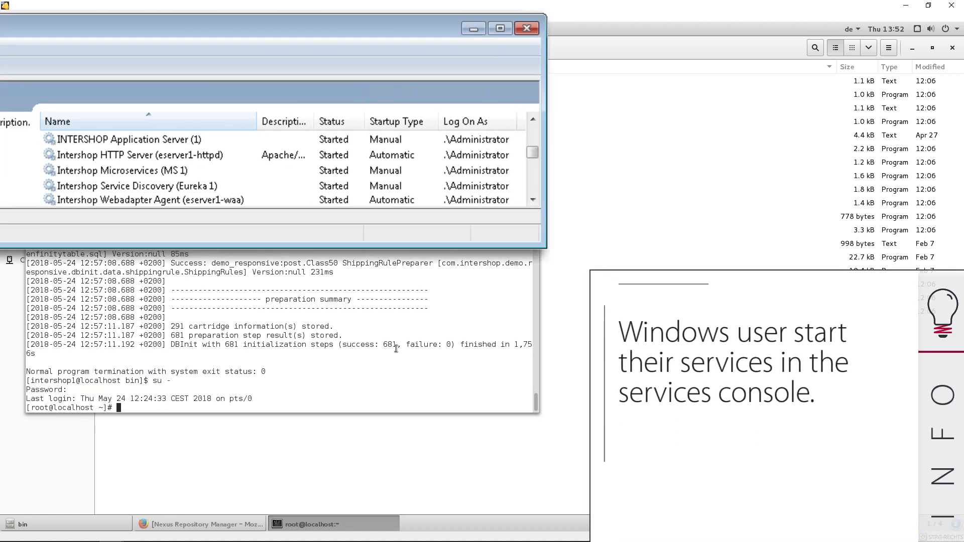
pyautogui.write('cd /etc/init.d')
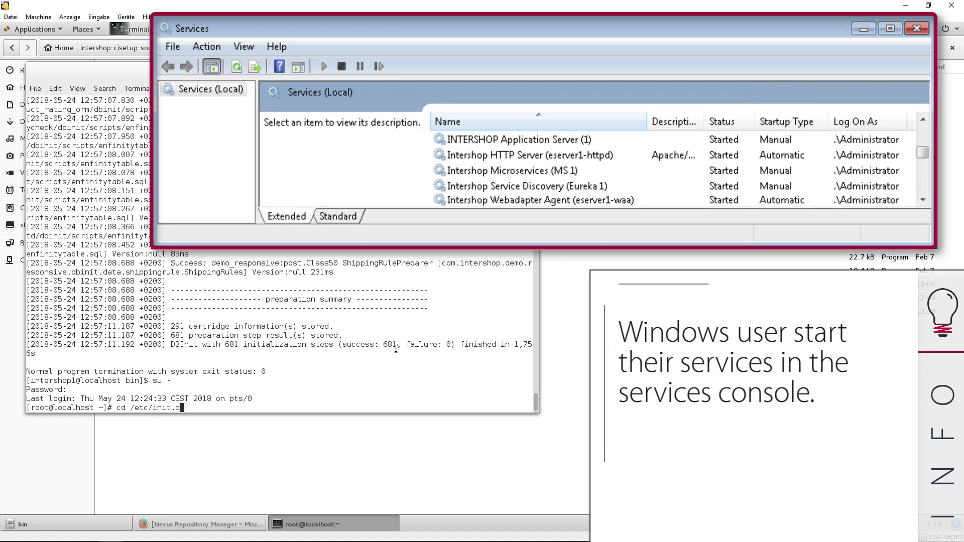
pyautogui.press('Return')
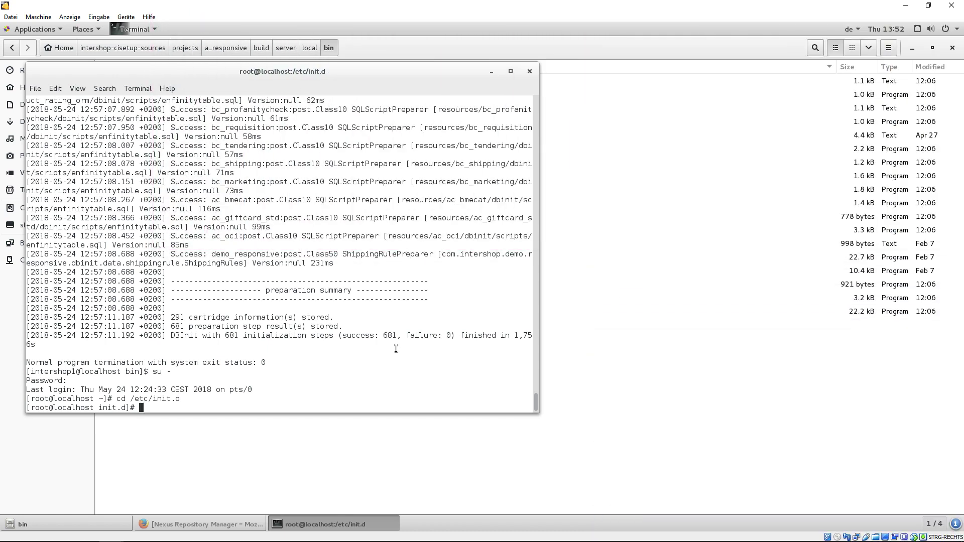
pyautogui.write('ll')
pyautogui.press('Return')
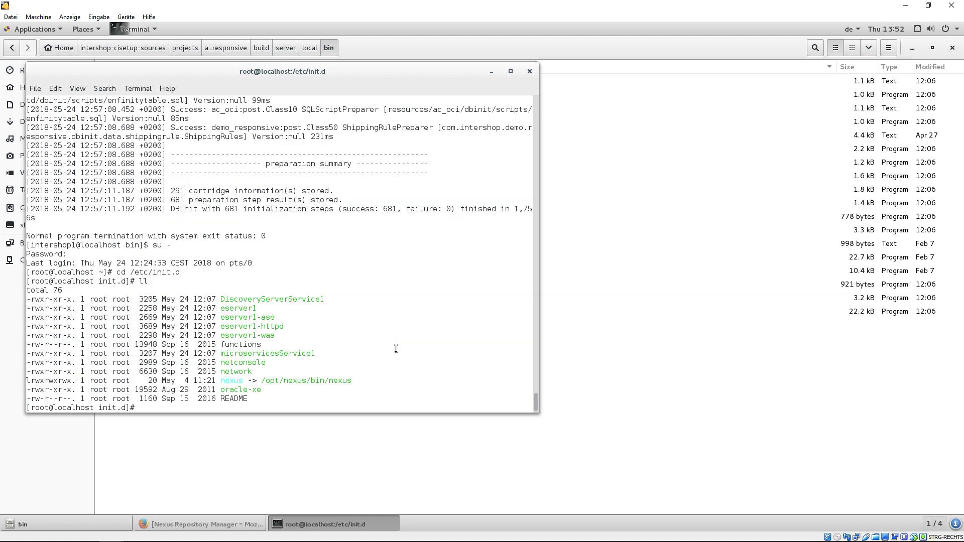
# - Start microservicesService1, DiscoveryServerService1 and eserver1
pyautogui.write('./micro')
pyautogui.press('Tab')
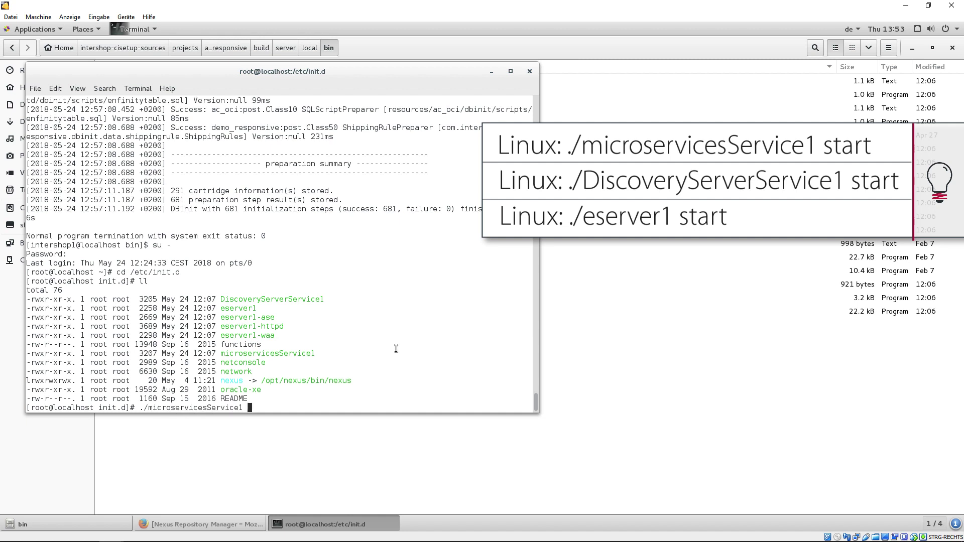
pyautogui.write('start')
pyautogui.press('Return')
pyautogui.write('./D')
pyautogui.press('Tab')
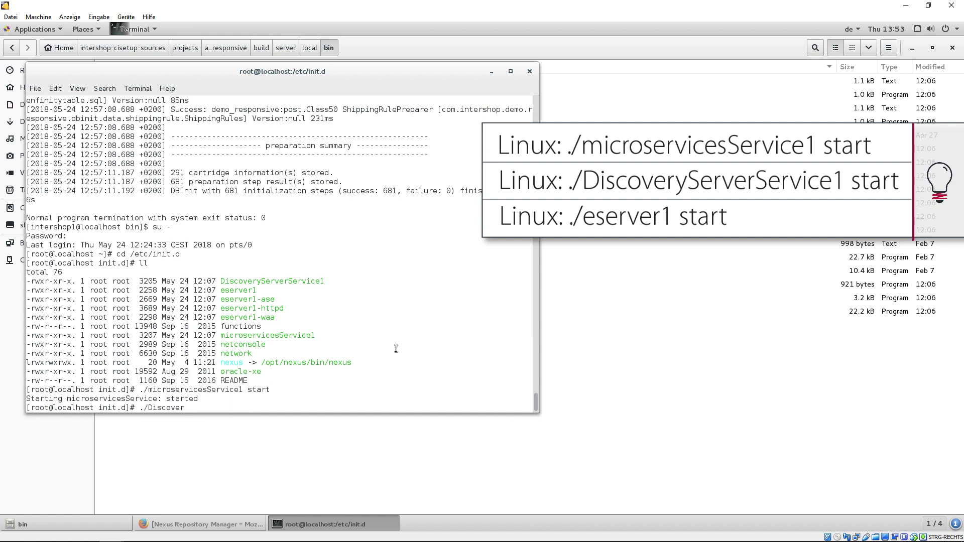
pyautogui.write('start')
pyautogui.press('Return')
pyautogui.write('./eserver1 start')
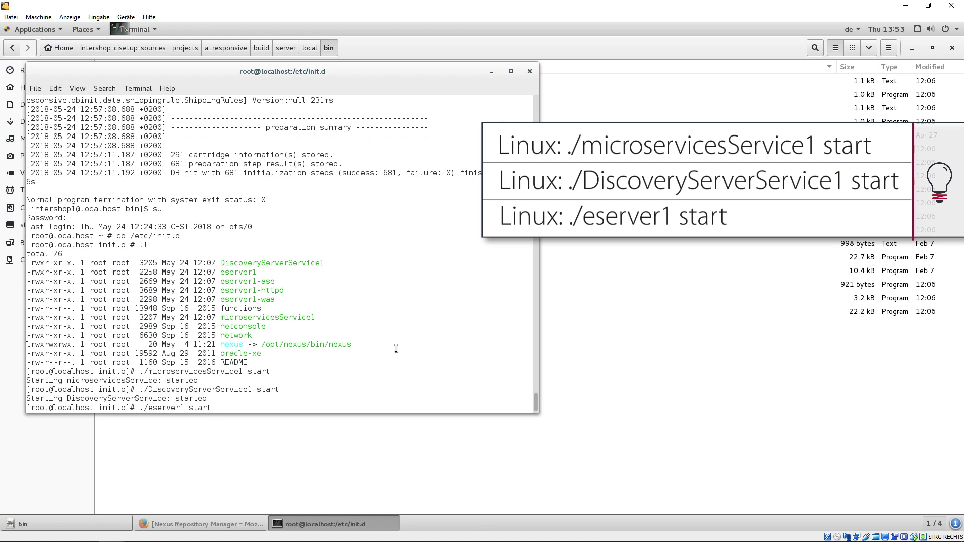
pyautogui.press('Return')
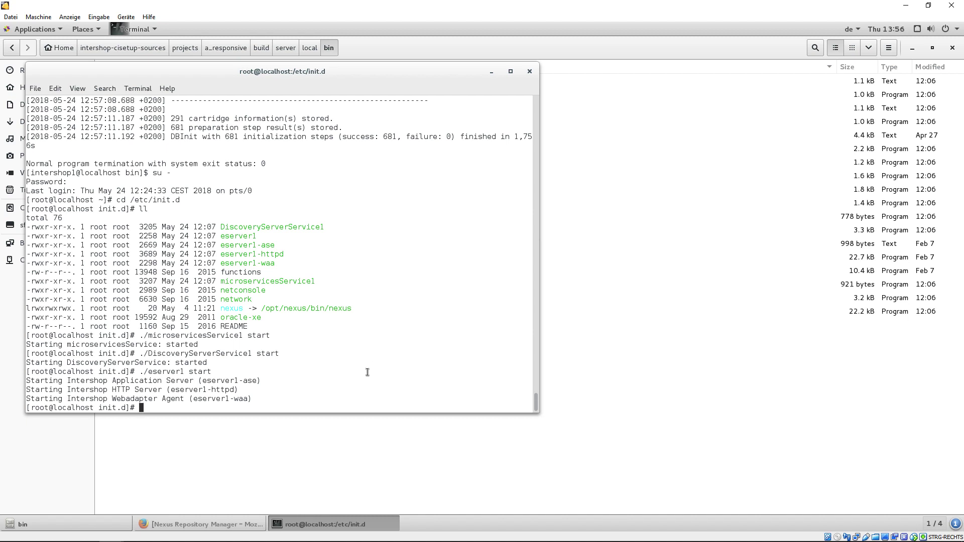
# - Log in to Intershop System Management in Firefox as admin
pyautogui.click(234, 528)
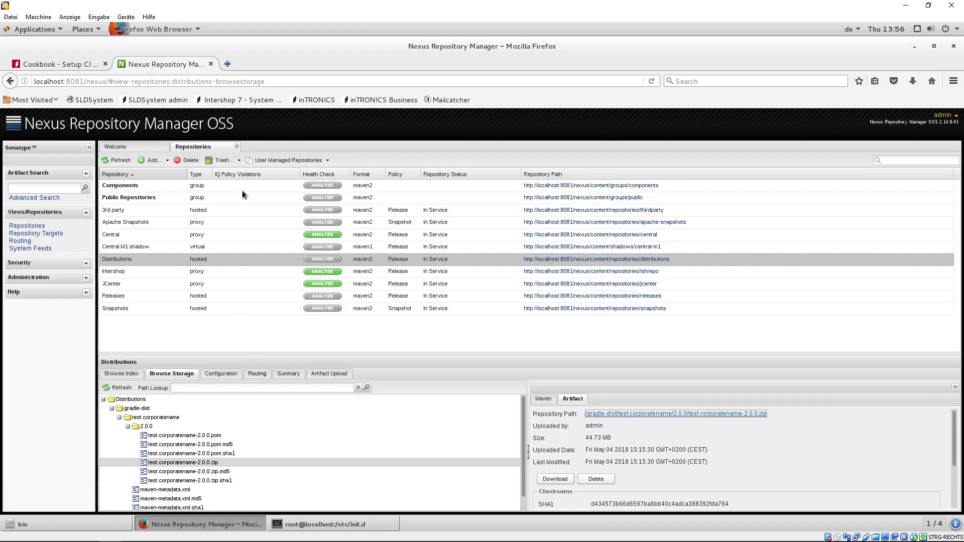
pyautogui.click(228, 65)
pyautogui.click(233, 100)
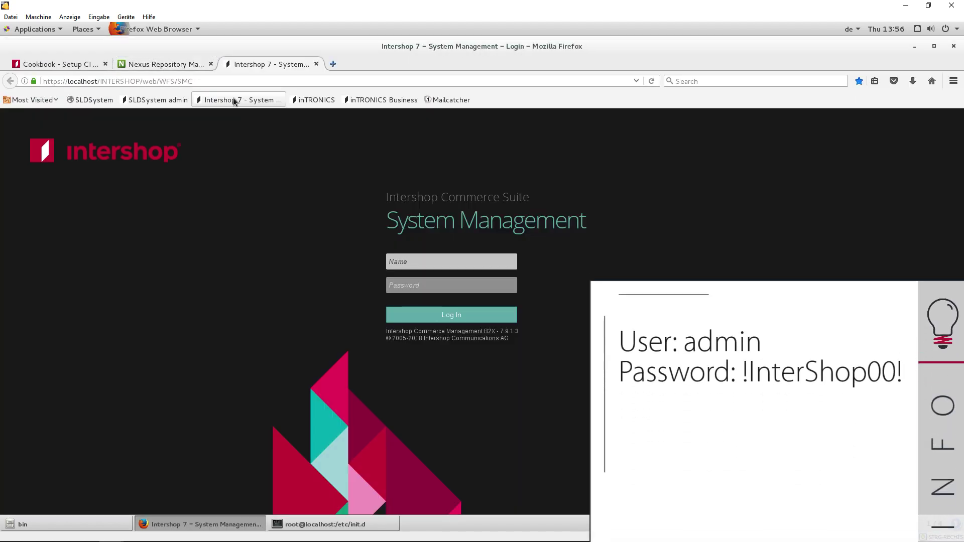
pyautogui.write('!InterShop00!')
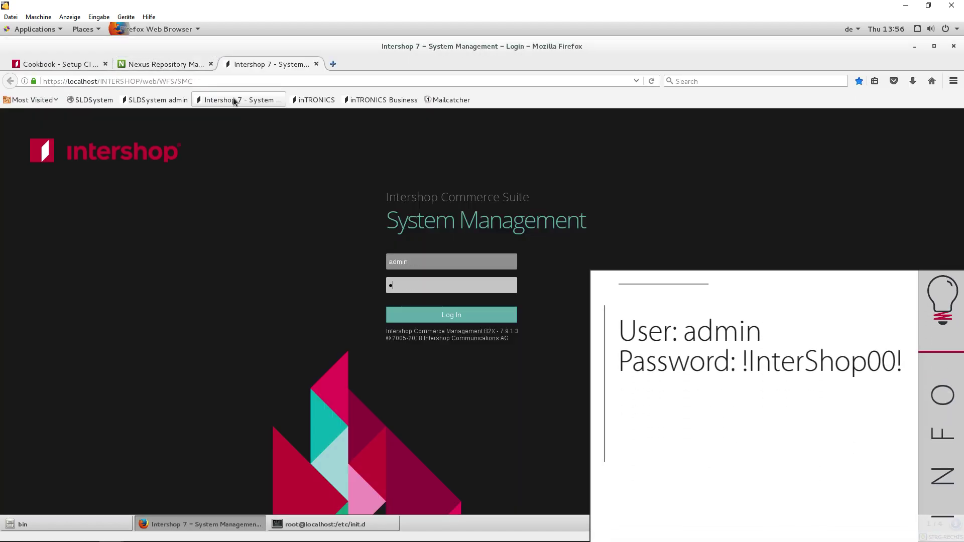
pyautogui.click(415, 316)
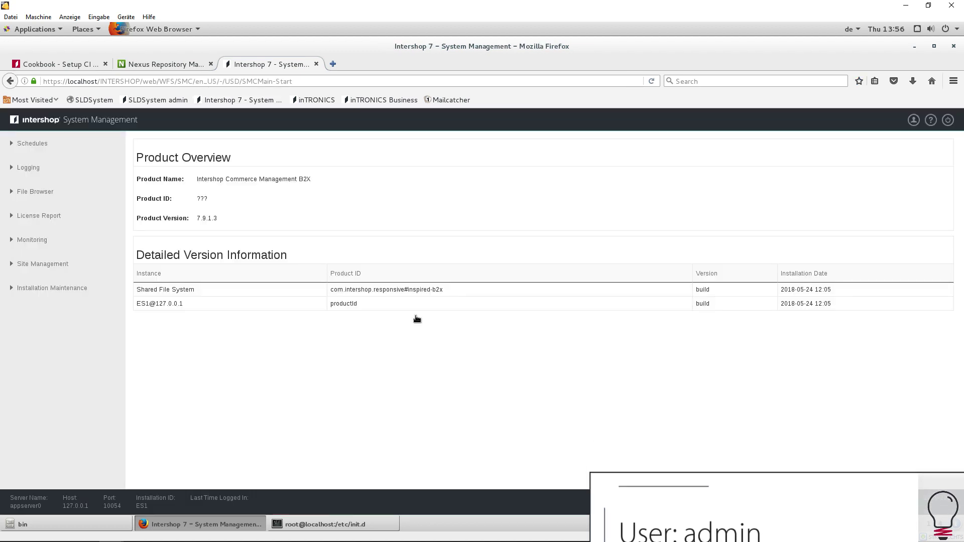
# - Show the scheduled jobs filtered to the SLDSystem domain
pyautogui.click(48, 142)
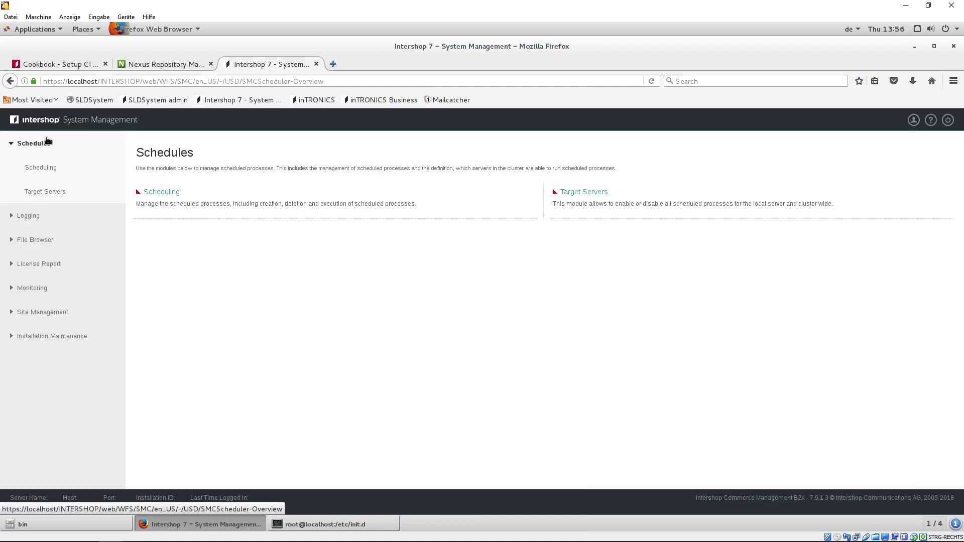
pyautogui.click(162, 192)
pyautogui.click(206, 208)
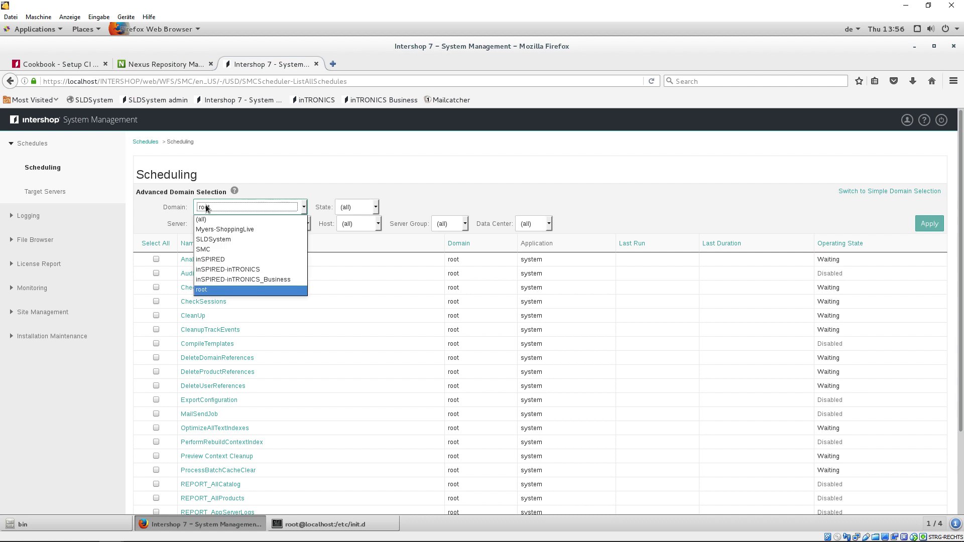
pyautogui.click(211, 239)
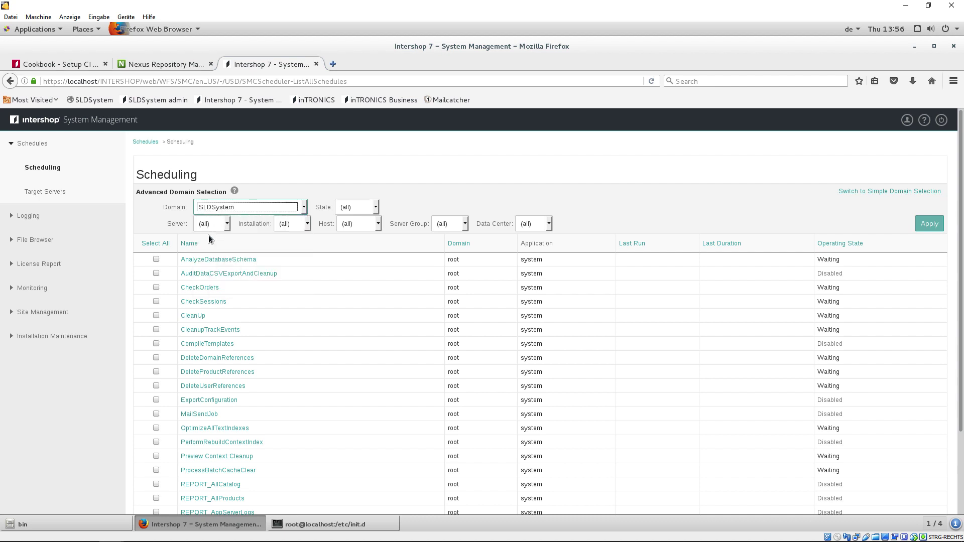
pyautogui.click(921, 221)
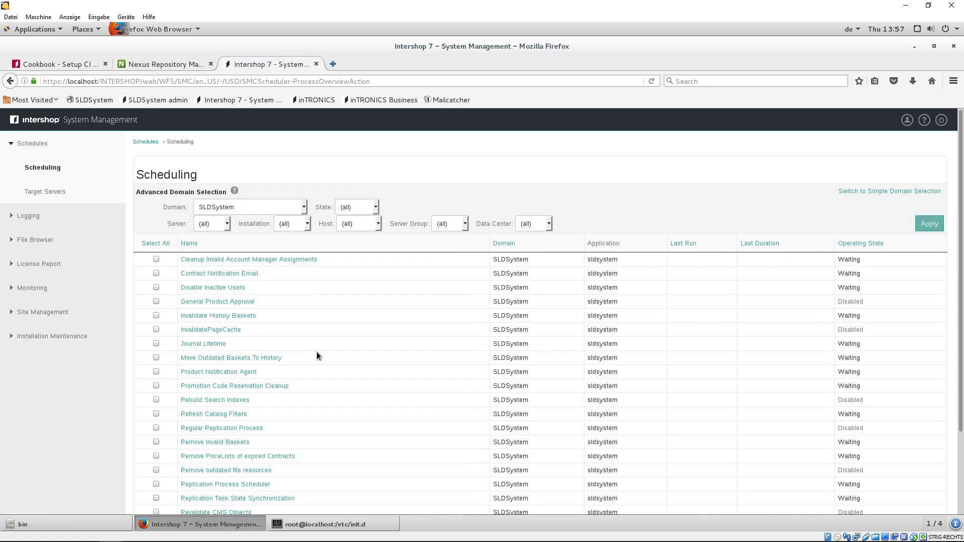
# - Run the Rebuild Search Indexes job and check its completion
pyautogui.click(156, 400)
pyautogui.scroll(-3, 354, 383)
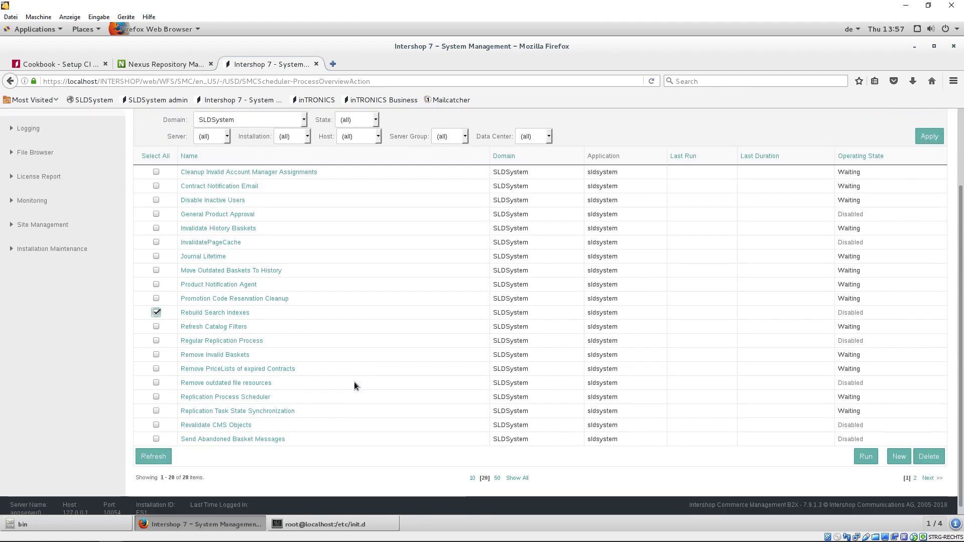
pyautogui.click(861, 452)
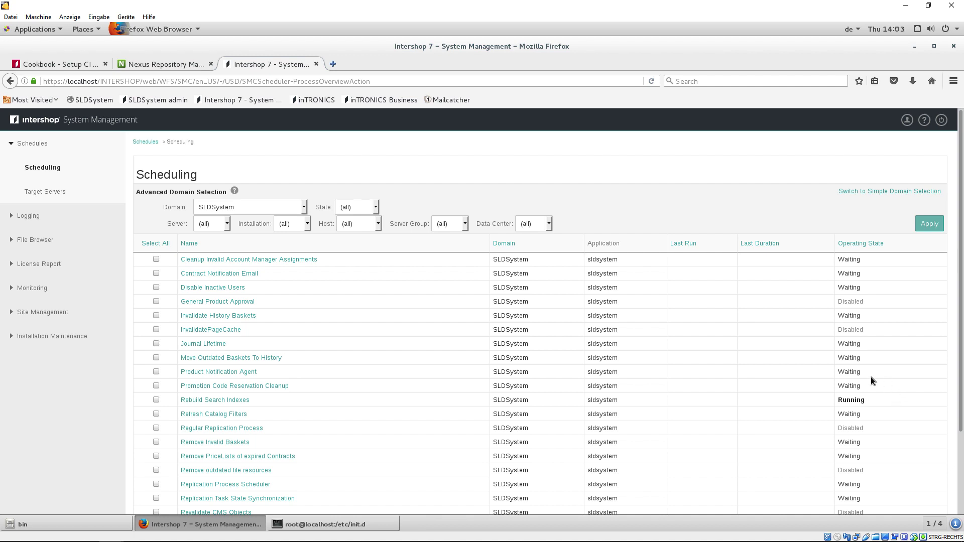
pyautogui.scroll(-3, 871, 381)
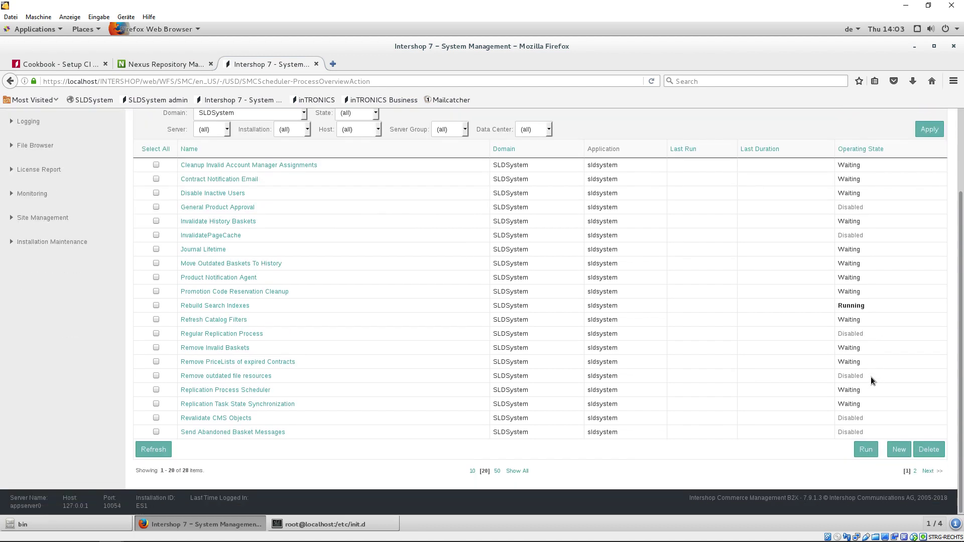
pyautogui.click(156, 449)
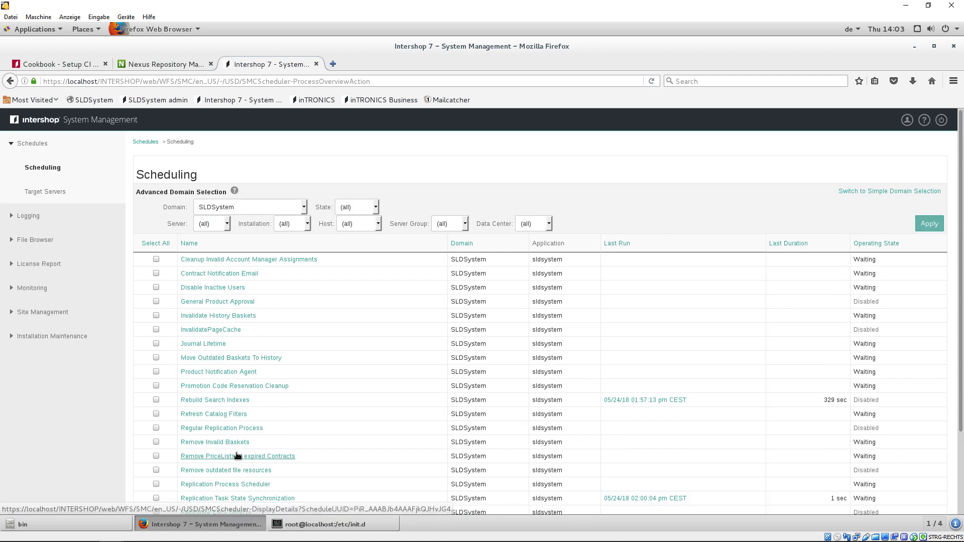